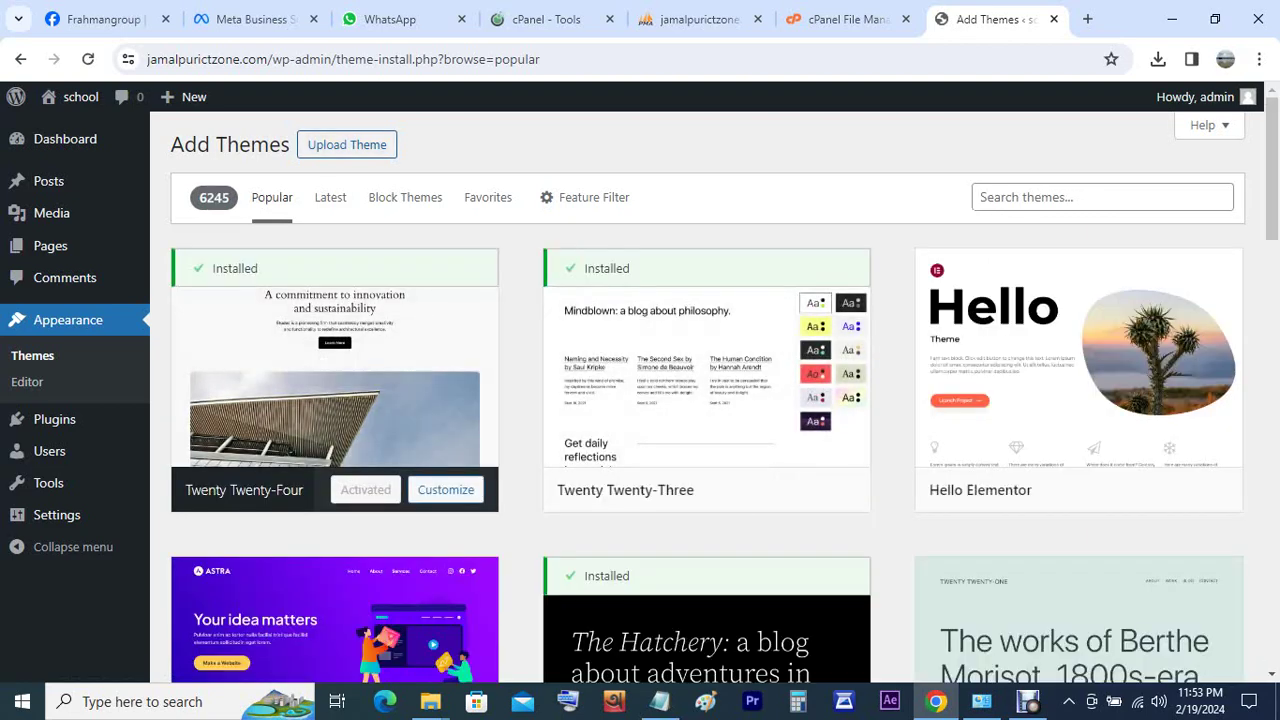
# - Start a theme upload and browse for its file in Desktop > E School WordPress Theme (themesbaza) > ESchool
pyautogui.click(347, 144)
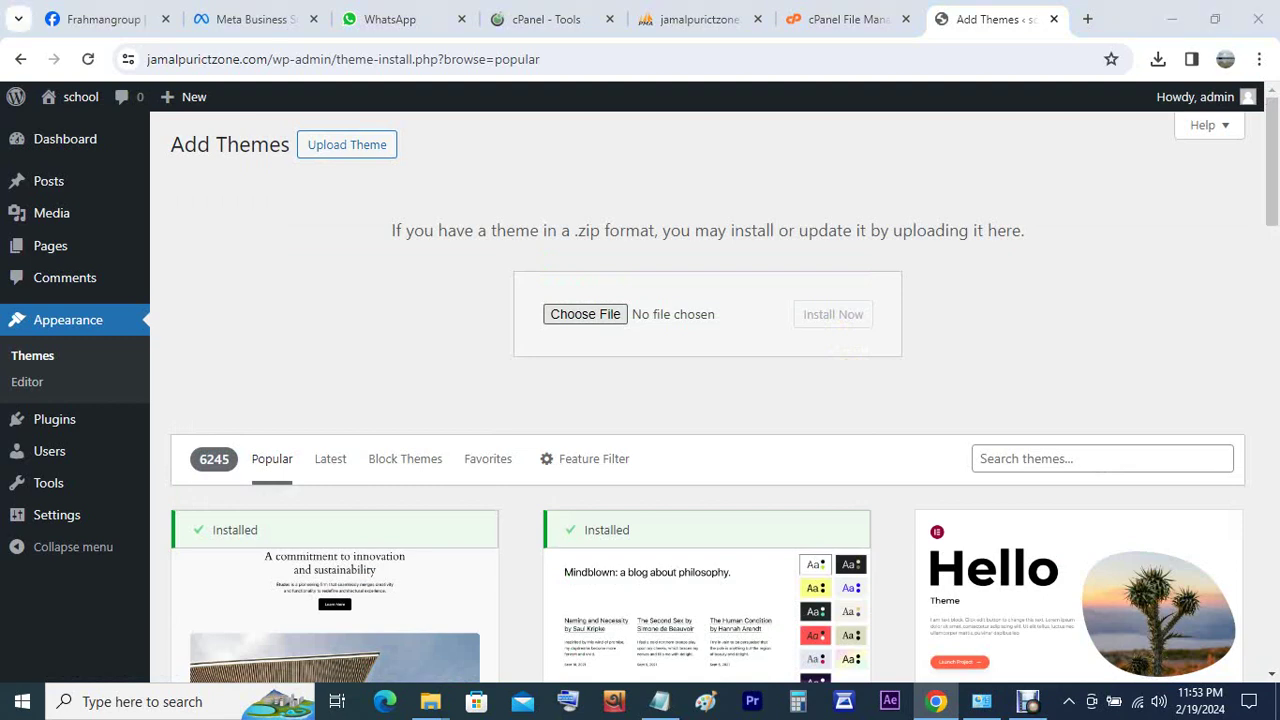
pyautogui.click(585, 314)
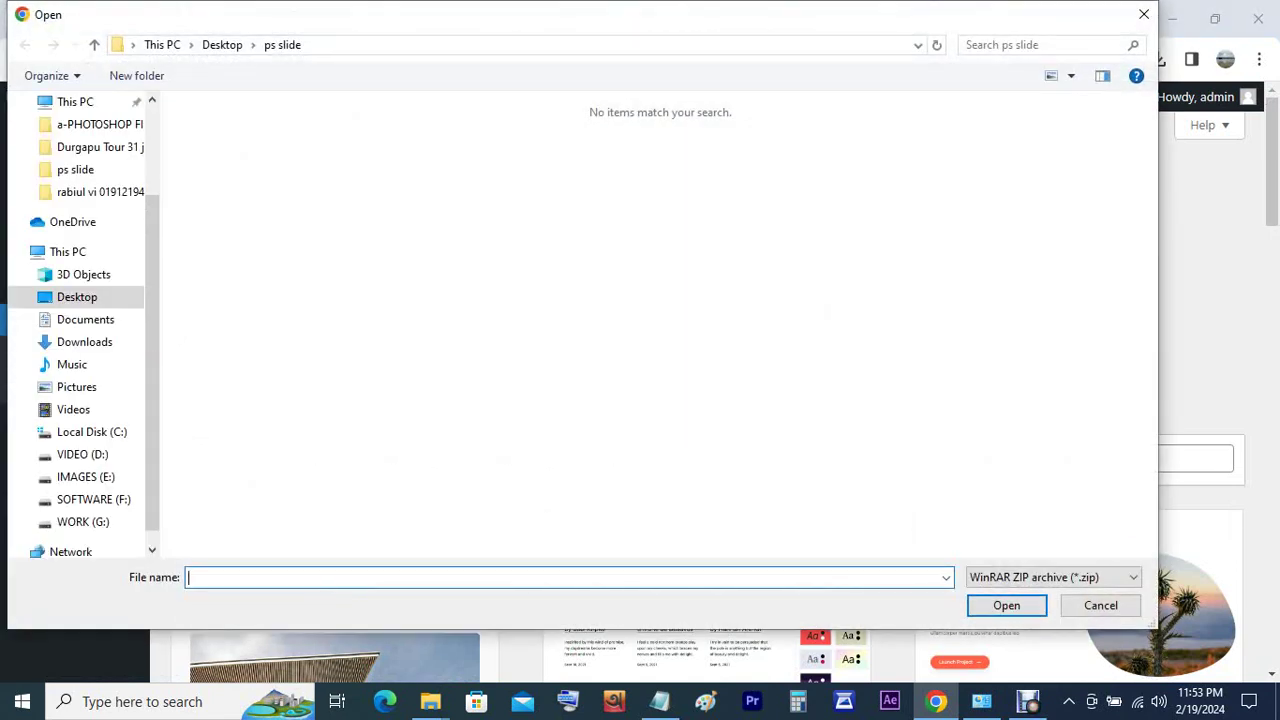
pyautogui.scroll(3, 80, 200)
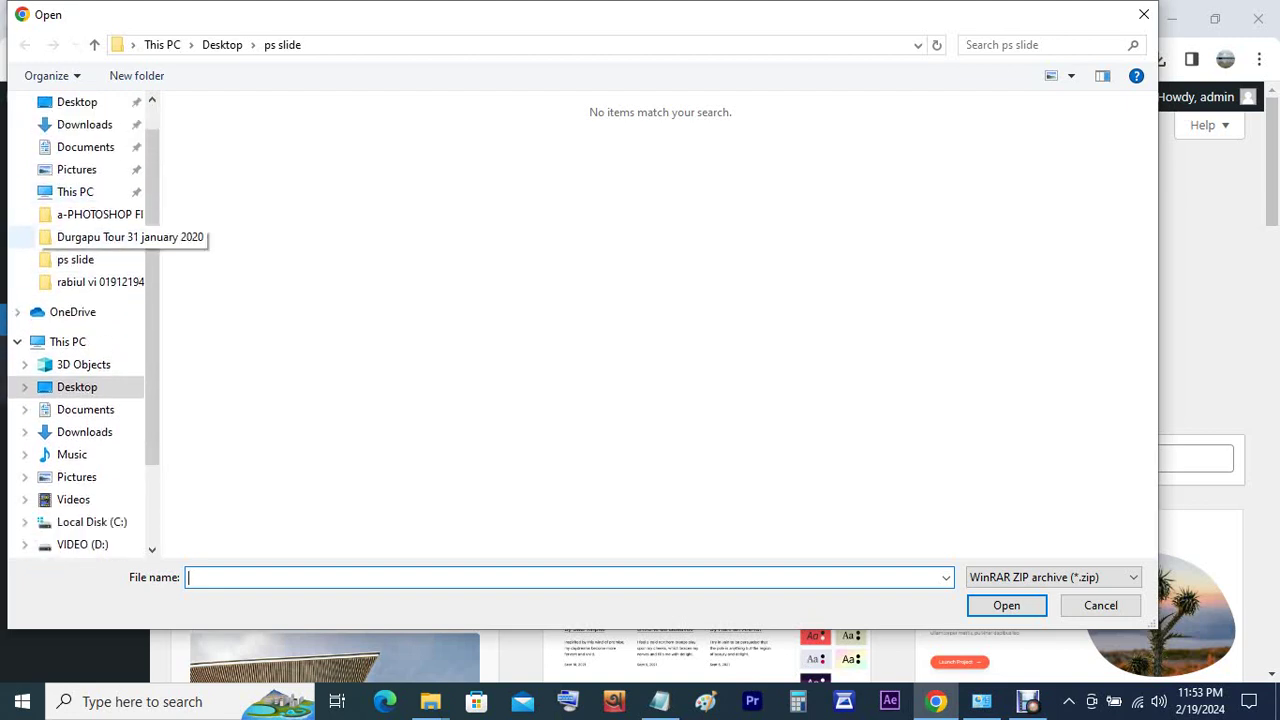
pyautogui.click(77, 140)
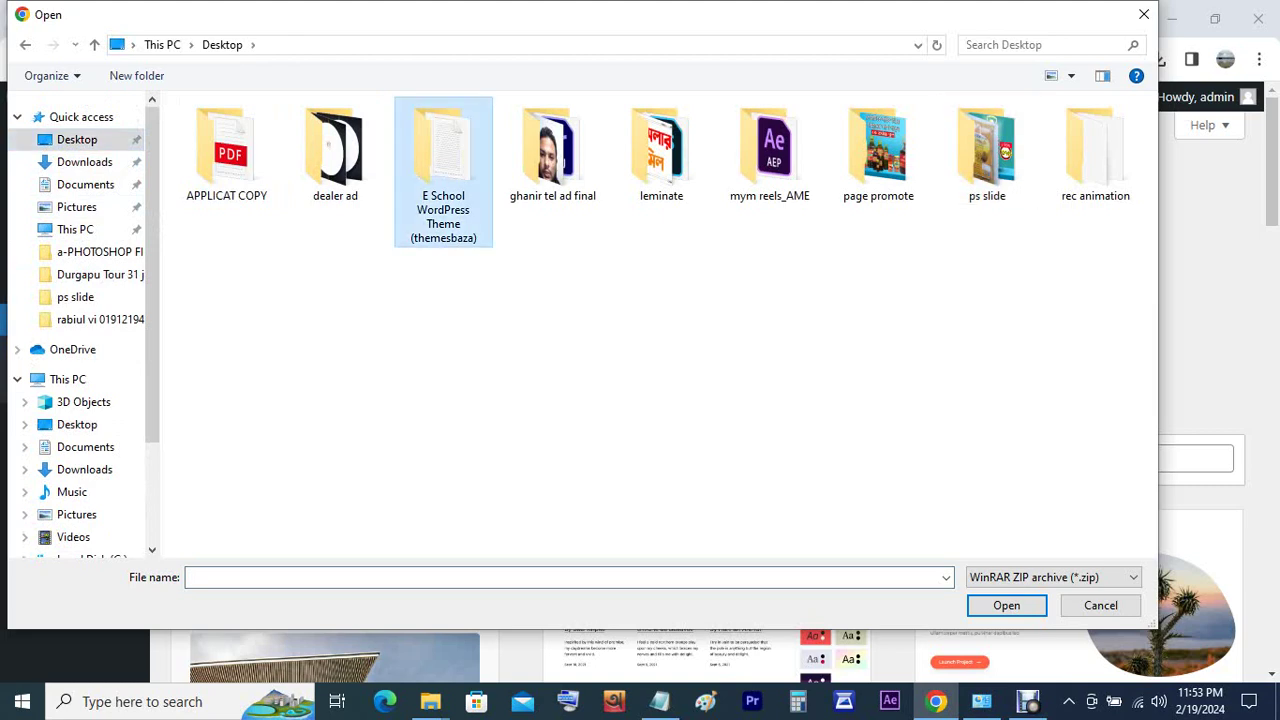
pyautogui.doubleClick(443, 155)
pyautogui.doubleClick(230, 131)
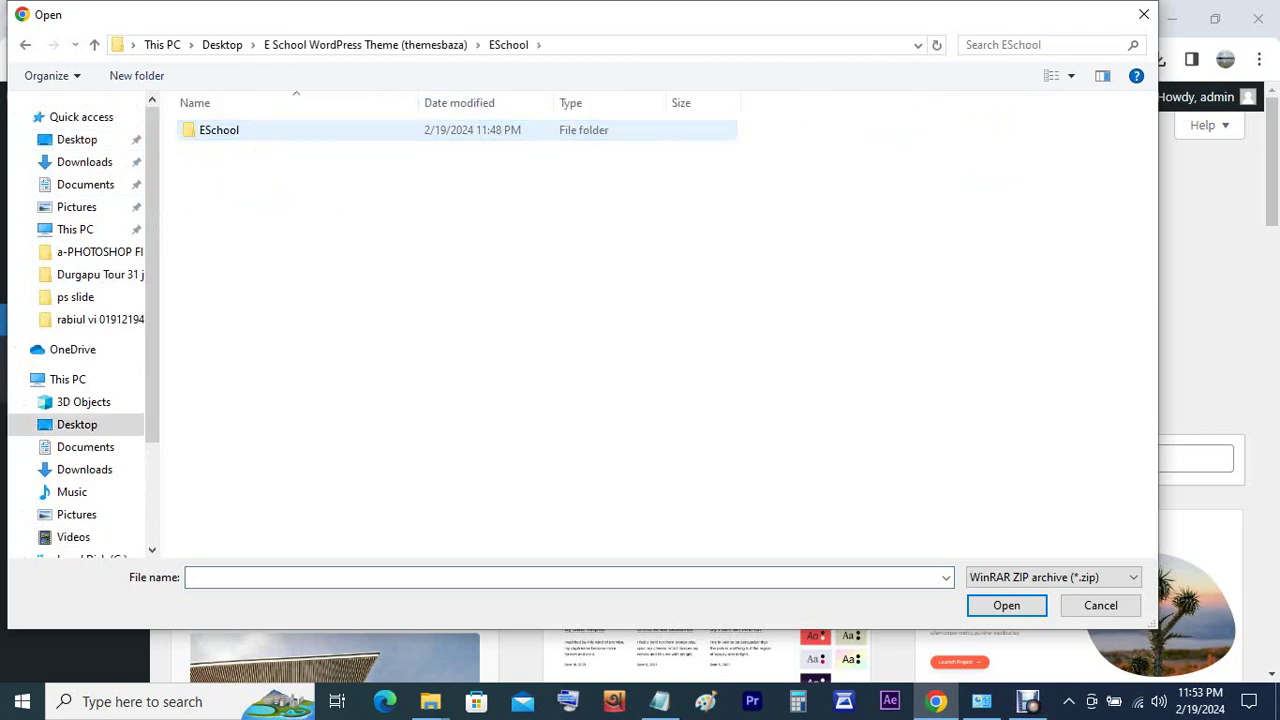
pyautogui.doubleClick(230, 131)
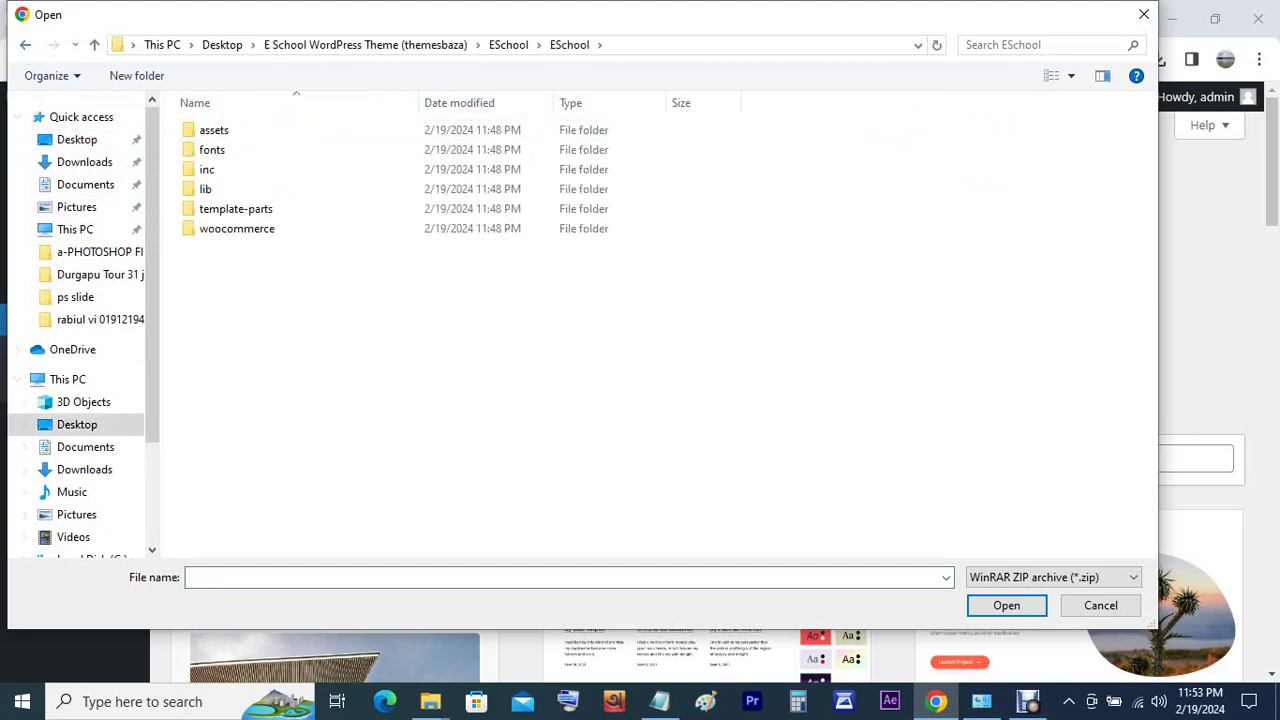
pyautogui.click(26, 45)
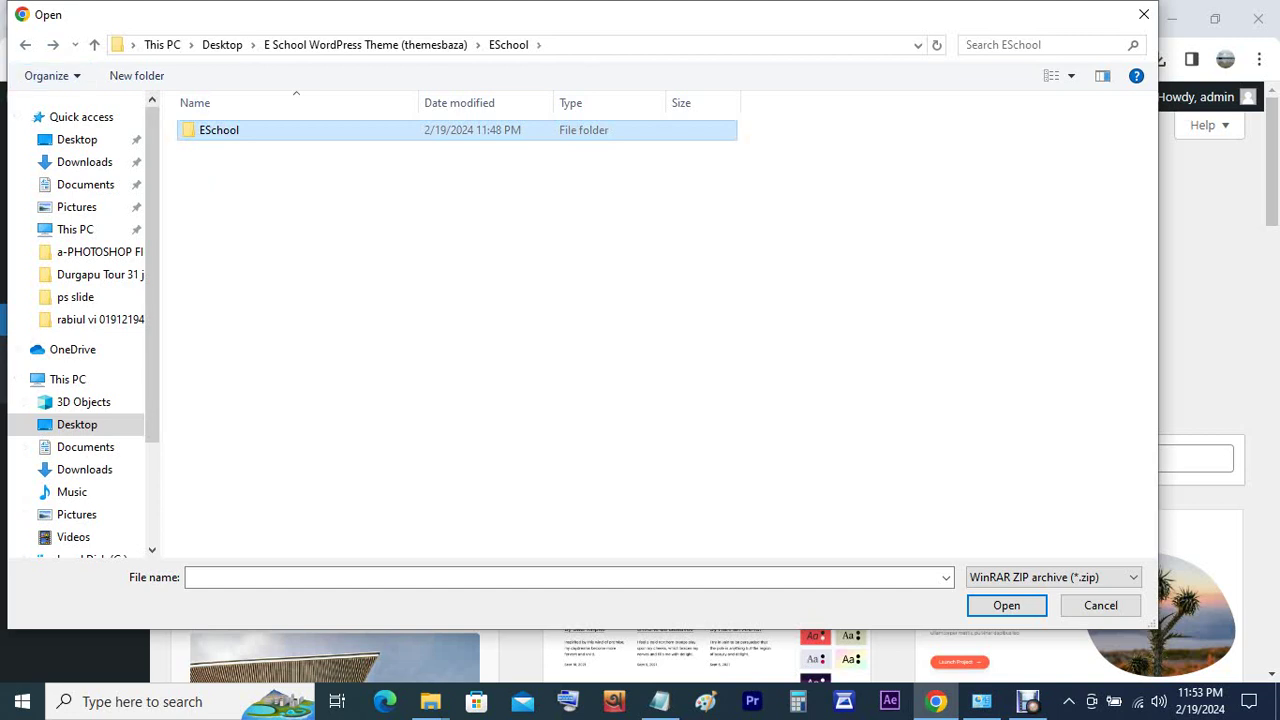
# - Compress the inner ESchool folder into a zip archive in the same location
pyautogui.rightClick(198, 130)
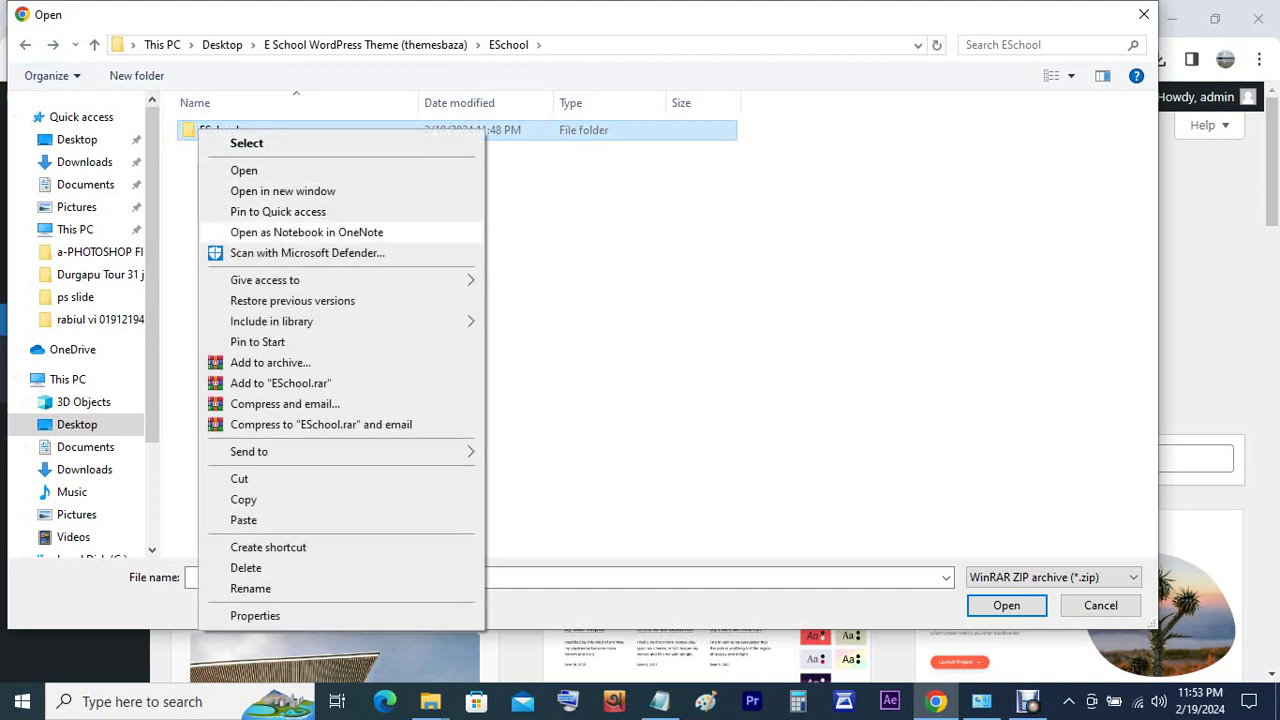
pyautogui.moveTo(440, 451)
pyautogui.click(560, 451)
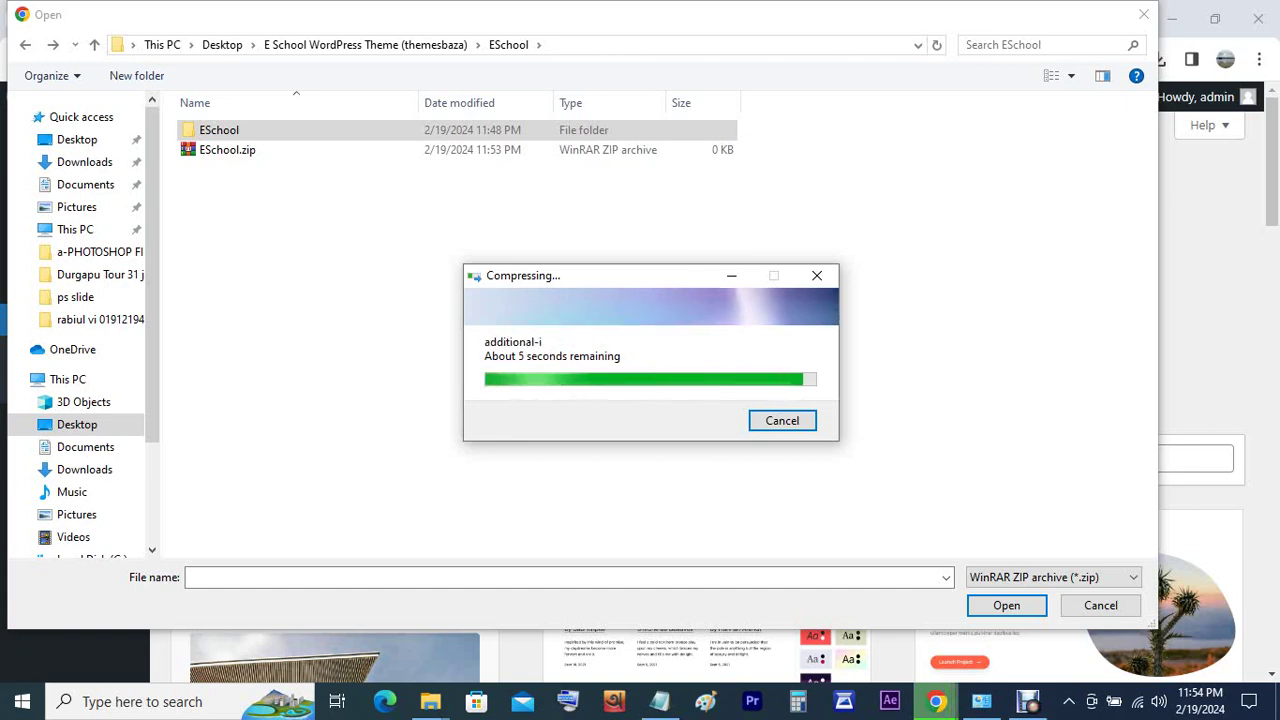
pyautogui.click(227, 150)
pyautogui.press('F2')
pyautogui.click(420, 270)
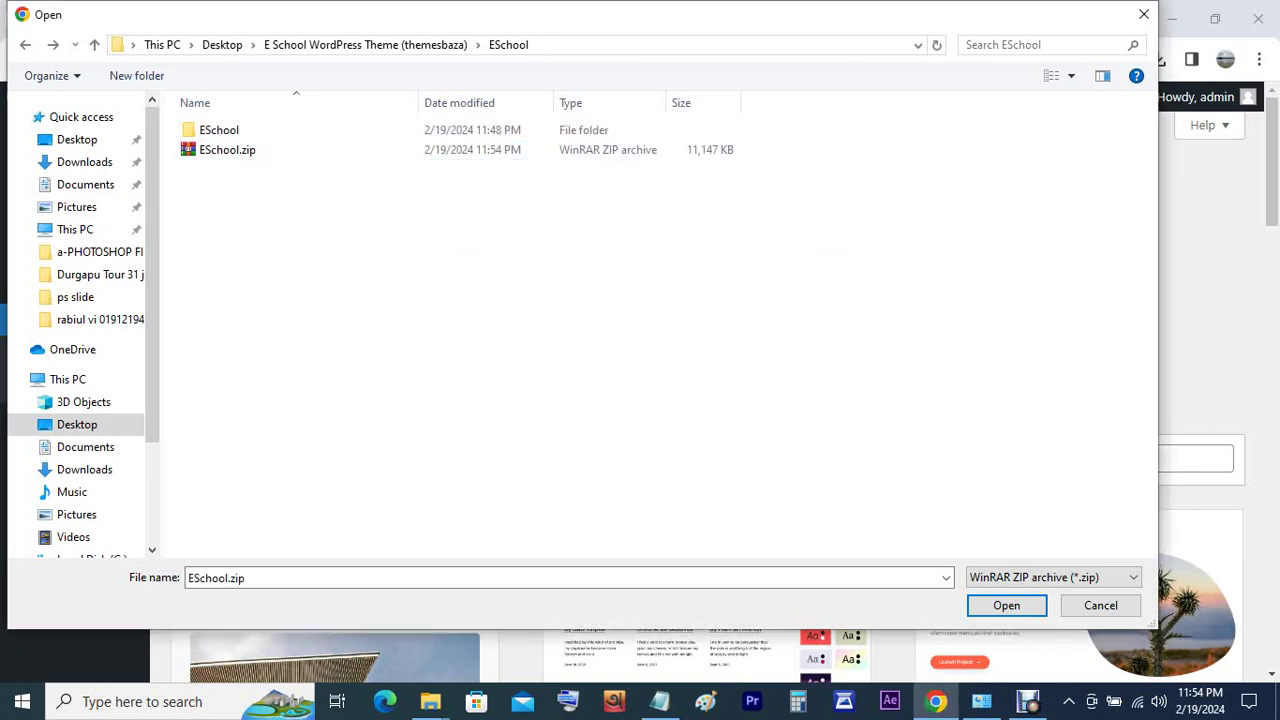
# - Try to install the theme from ESchool.zip, and return to the Add Themes page
pyautogui.doubleClick(230, 150)
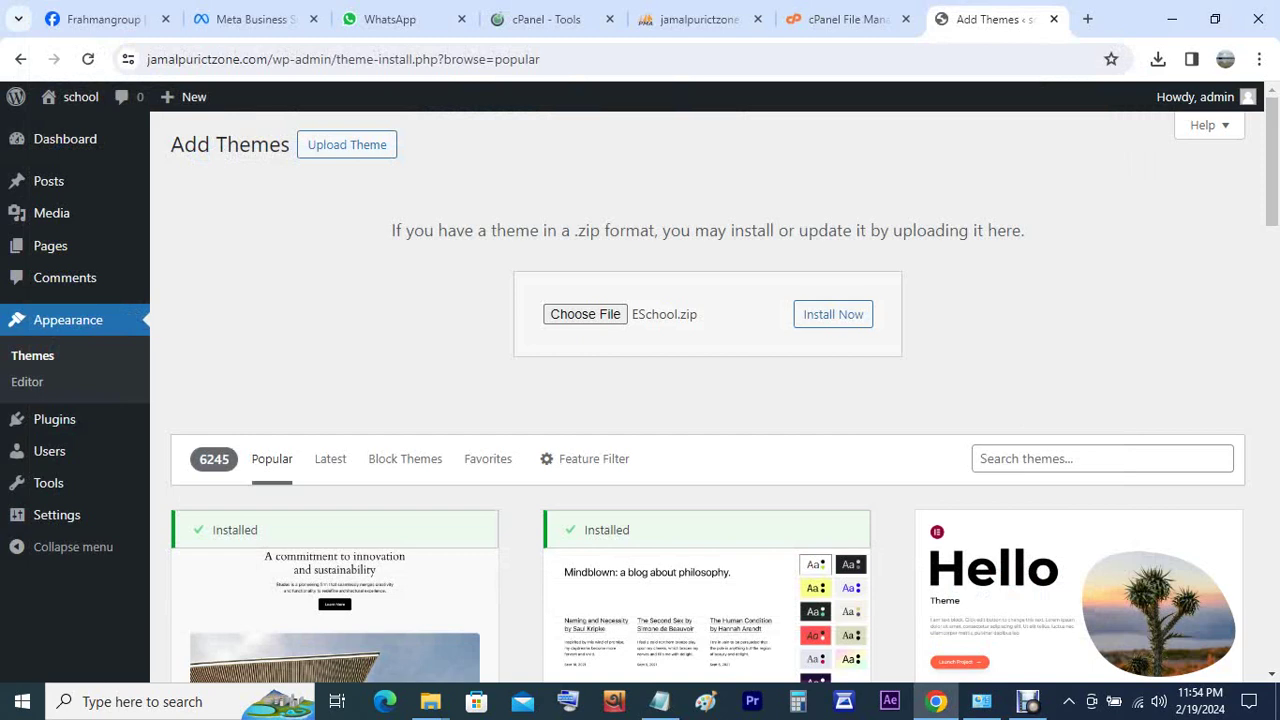
pyautogui.click(833, 314)
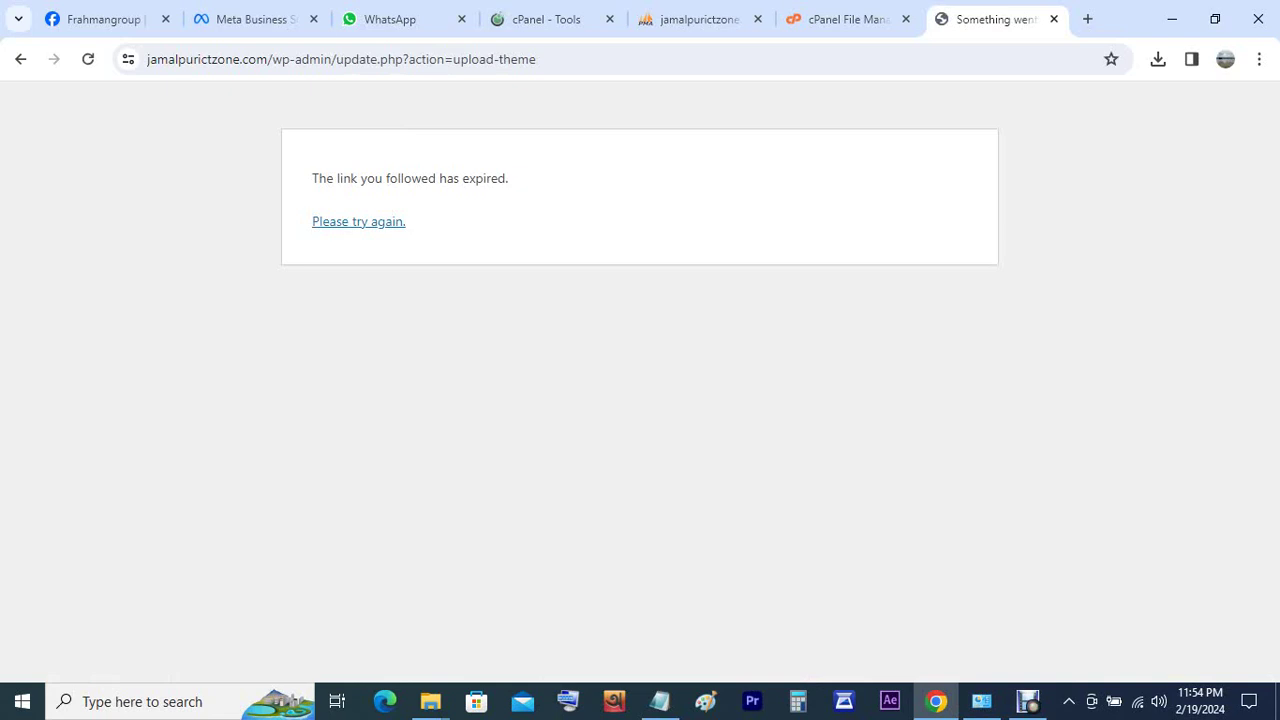
pyautogui.click(358, 221)
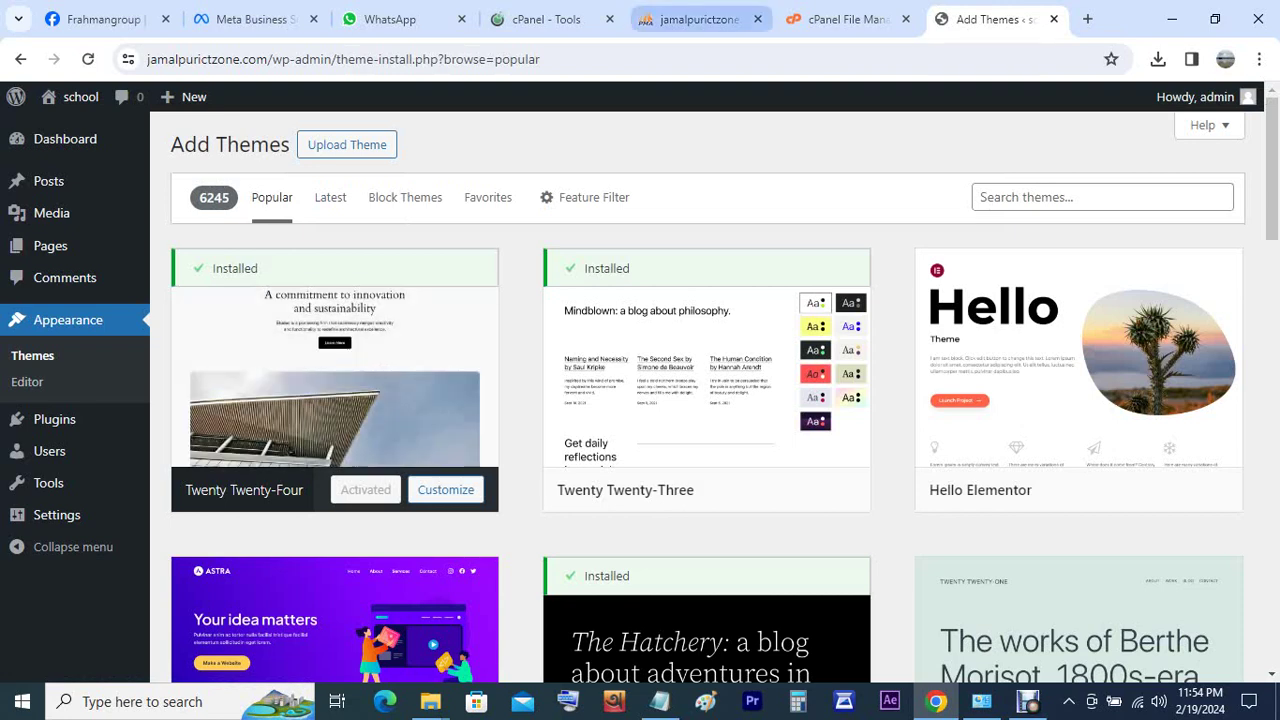
# - Switch to the cPanel File Manager and open the public_html/wp-content/themes folder
pyautogui.click(848, 19)
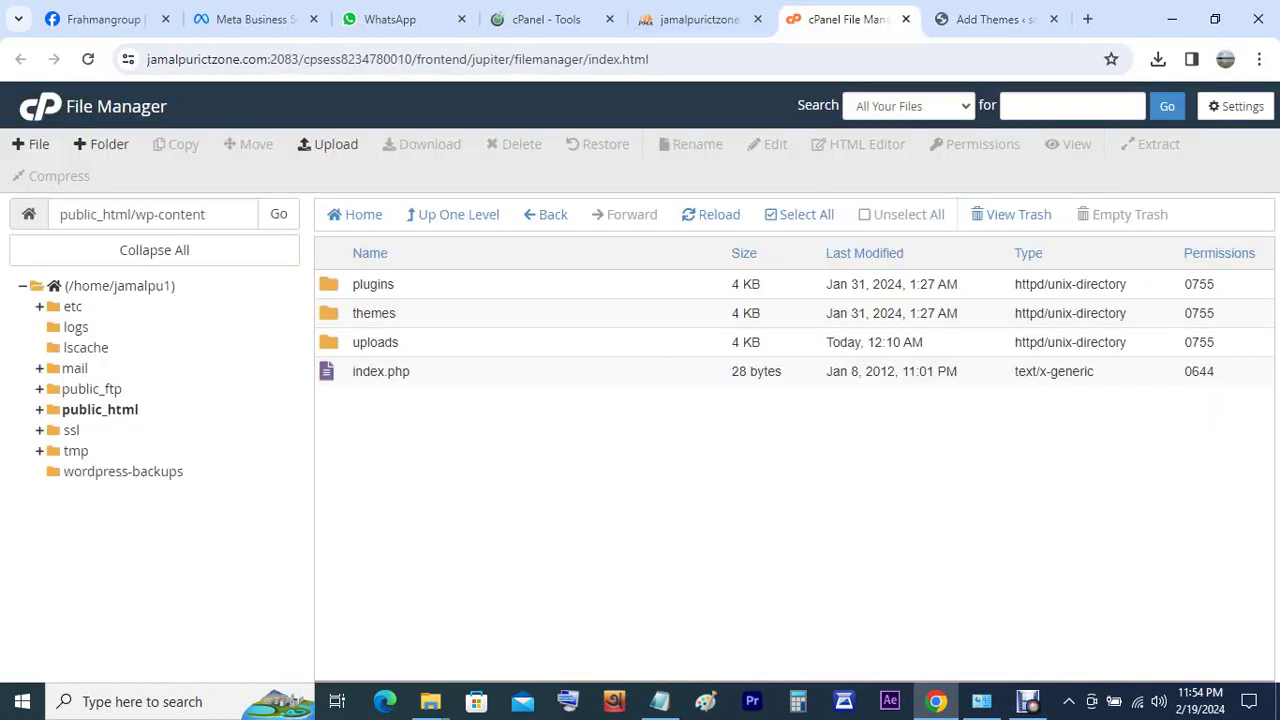
pyautogui.click(375, 342)
pyautogui.doubleClick(375, 342)
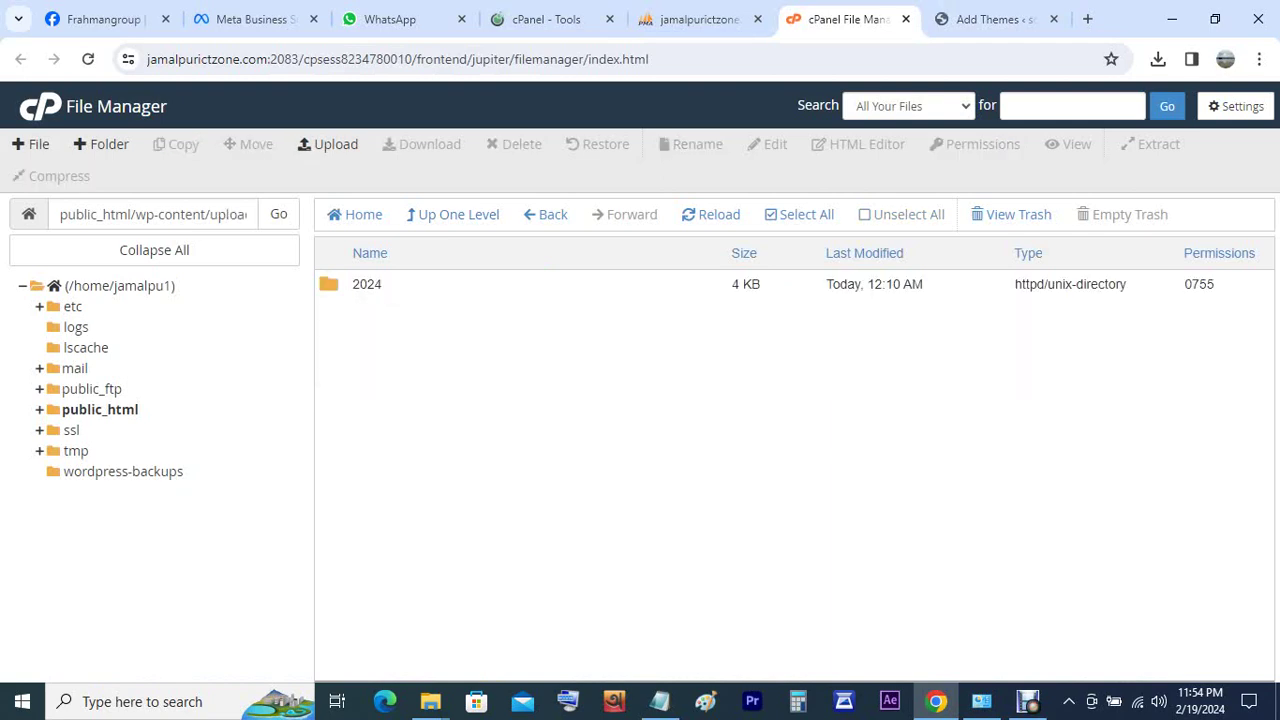
pyautogui.click(100, 409)
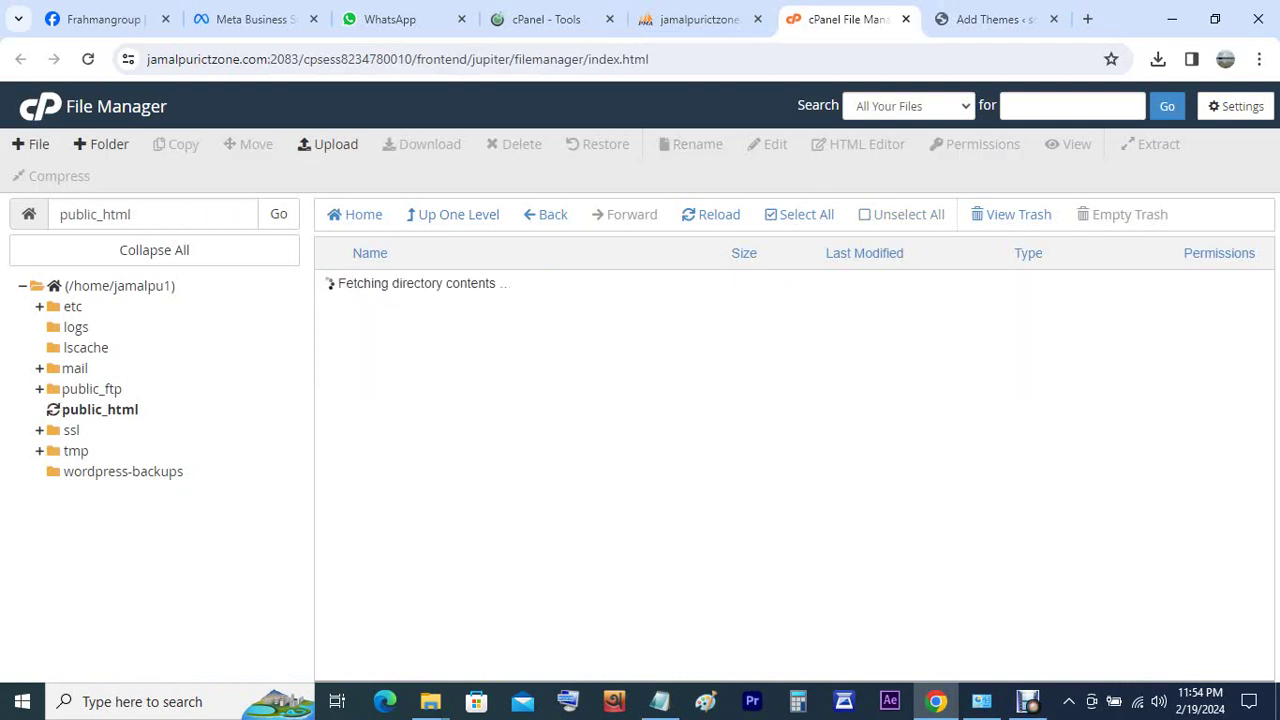
pyautogui.doubleClick(384, 342)
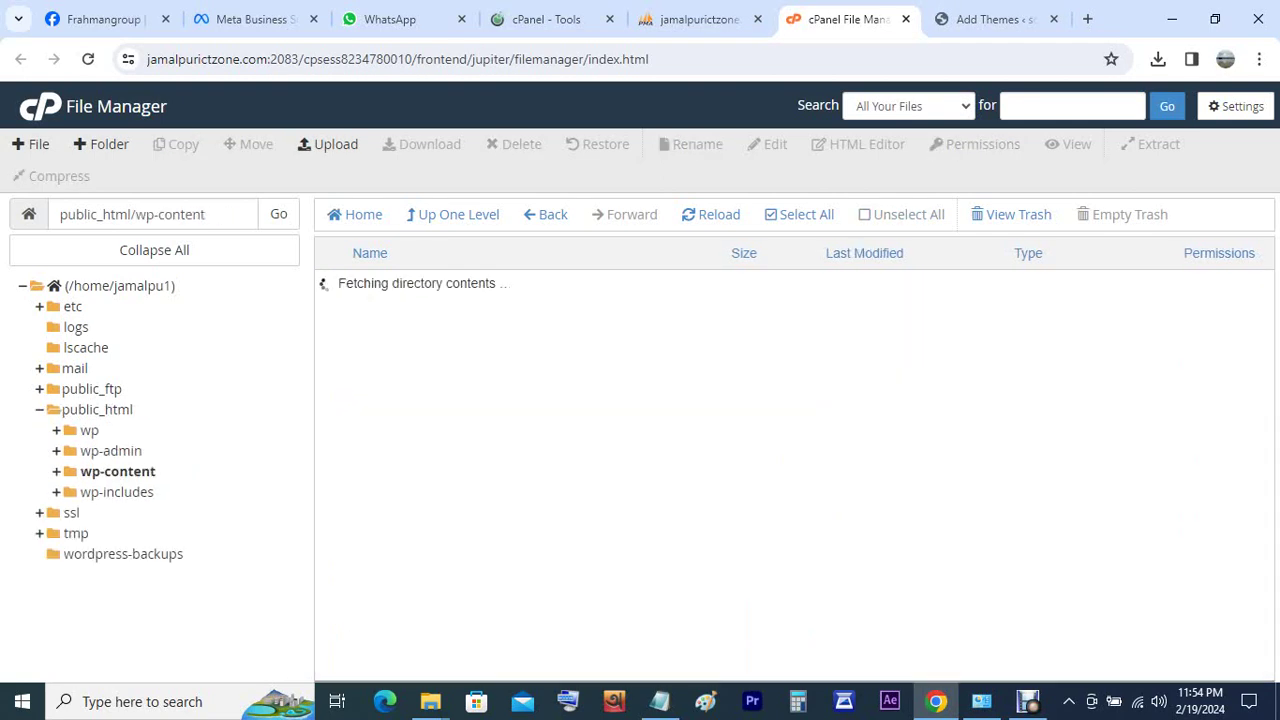
pyautogui.doubleClick(380, 313)
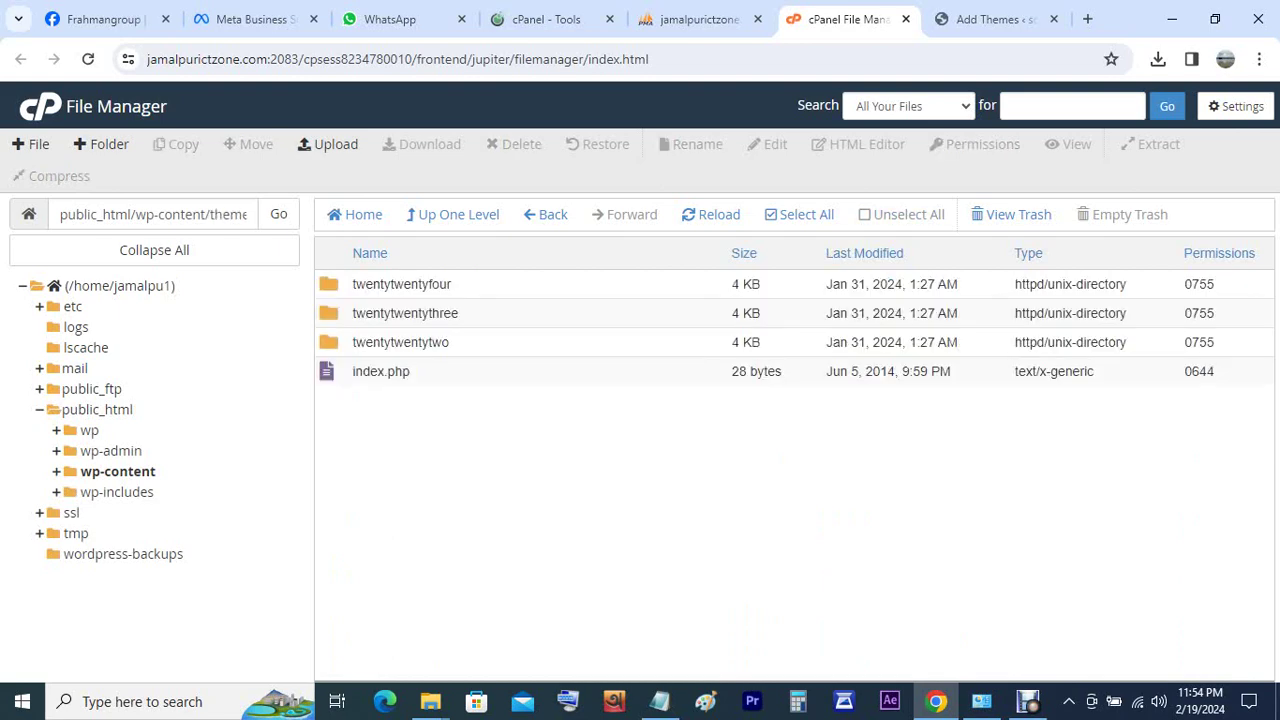
# - Upload ESchool.zip into the wp-content/themes folder, then switch to WordPress and reload the Add Themes page
pyautogui.click(329, 144)
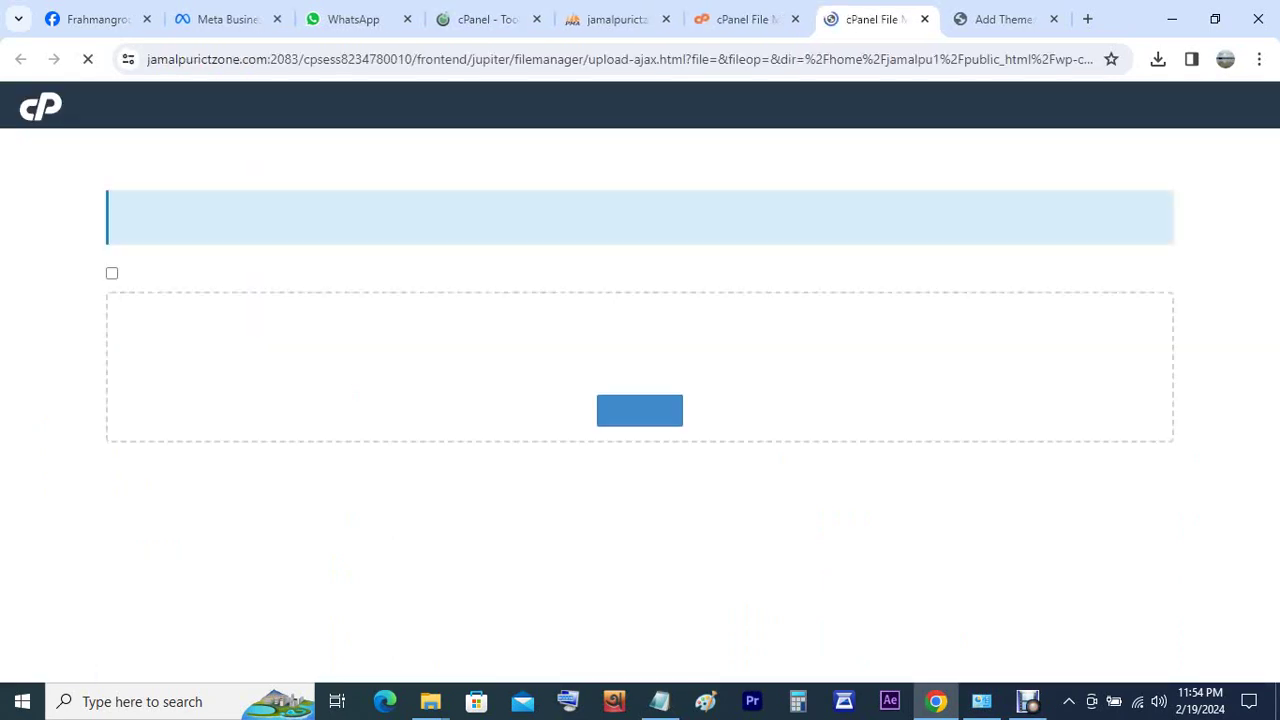
pyautogui.click(640, 411)
pyautogui.press('Return')
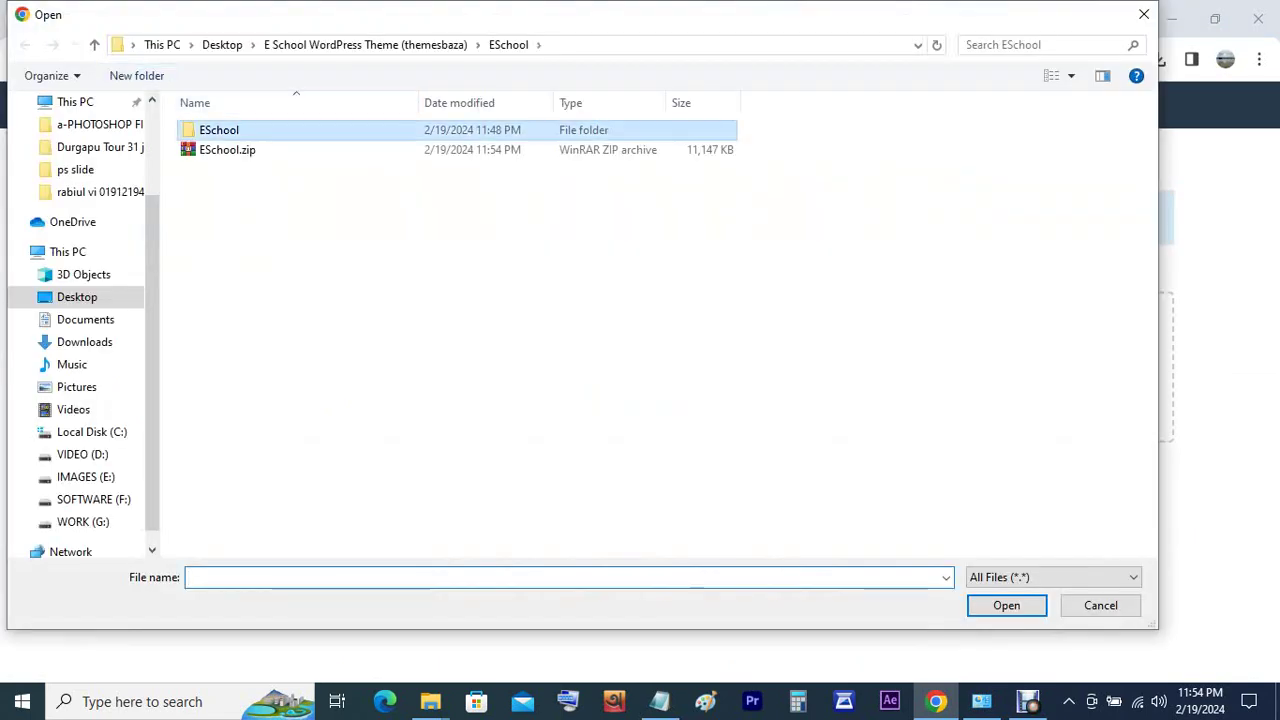
pyautogui.doubleClick(219, 130)
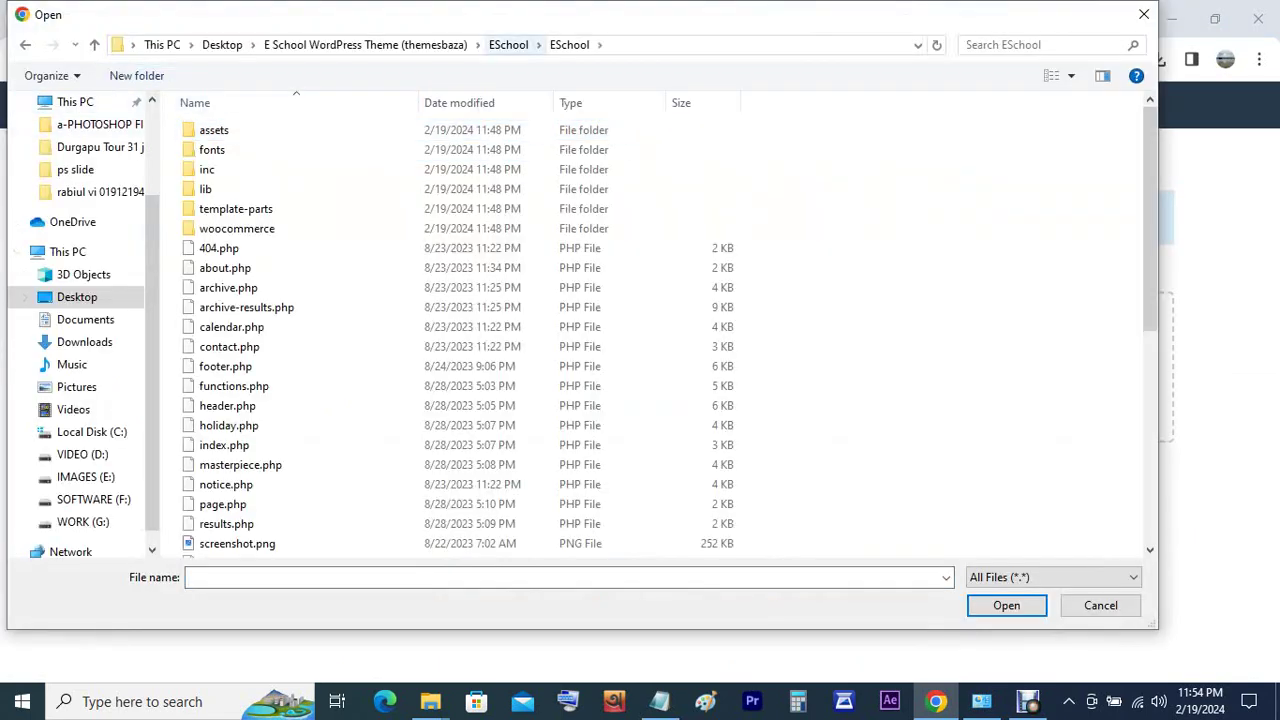
pyautogui.click(508, 44)
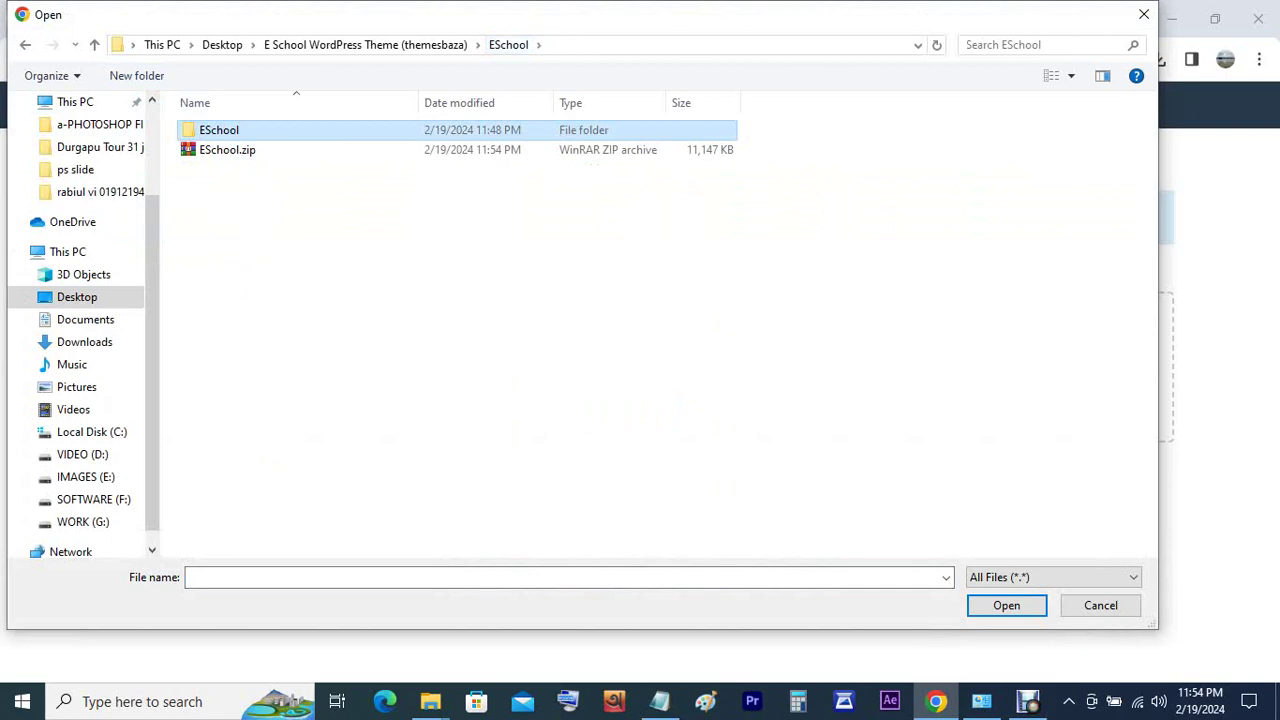
pyautogui.doubleClick(219, 130)
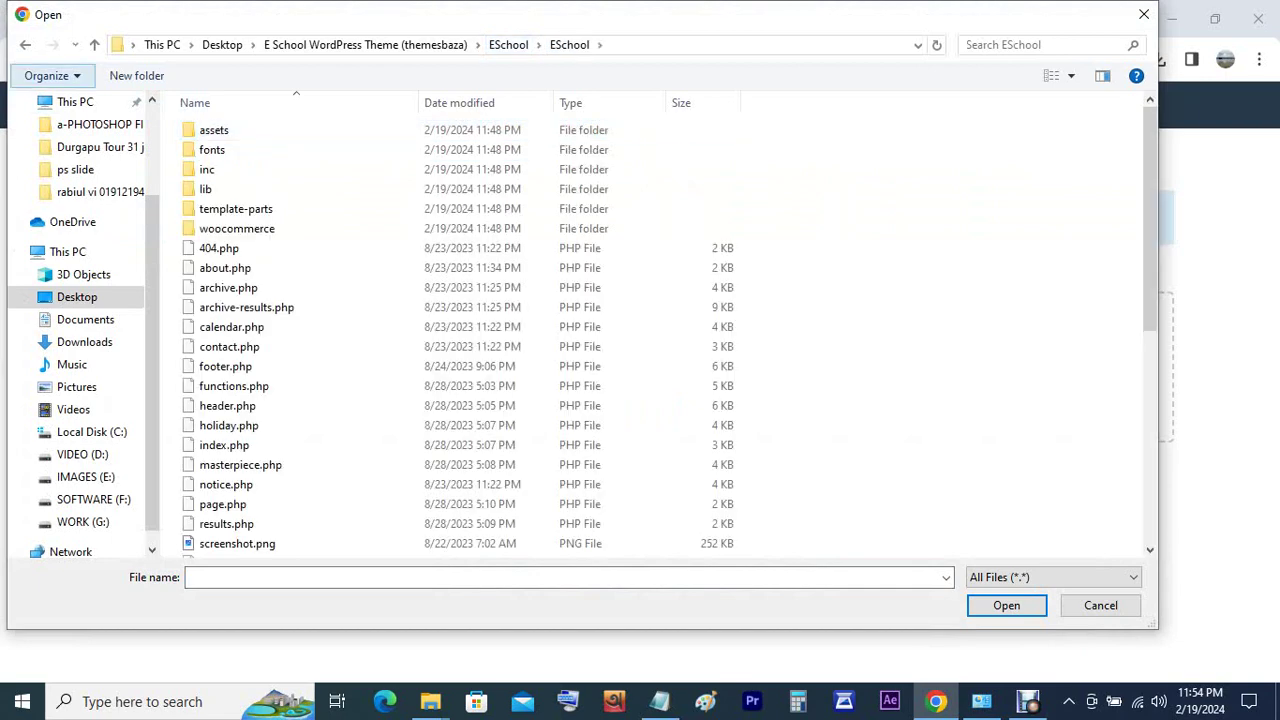
pyautogui.click(508, 44)
pyautogui.doubleClick(230, 150)
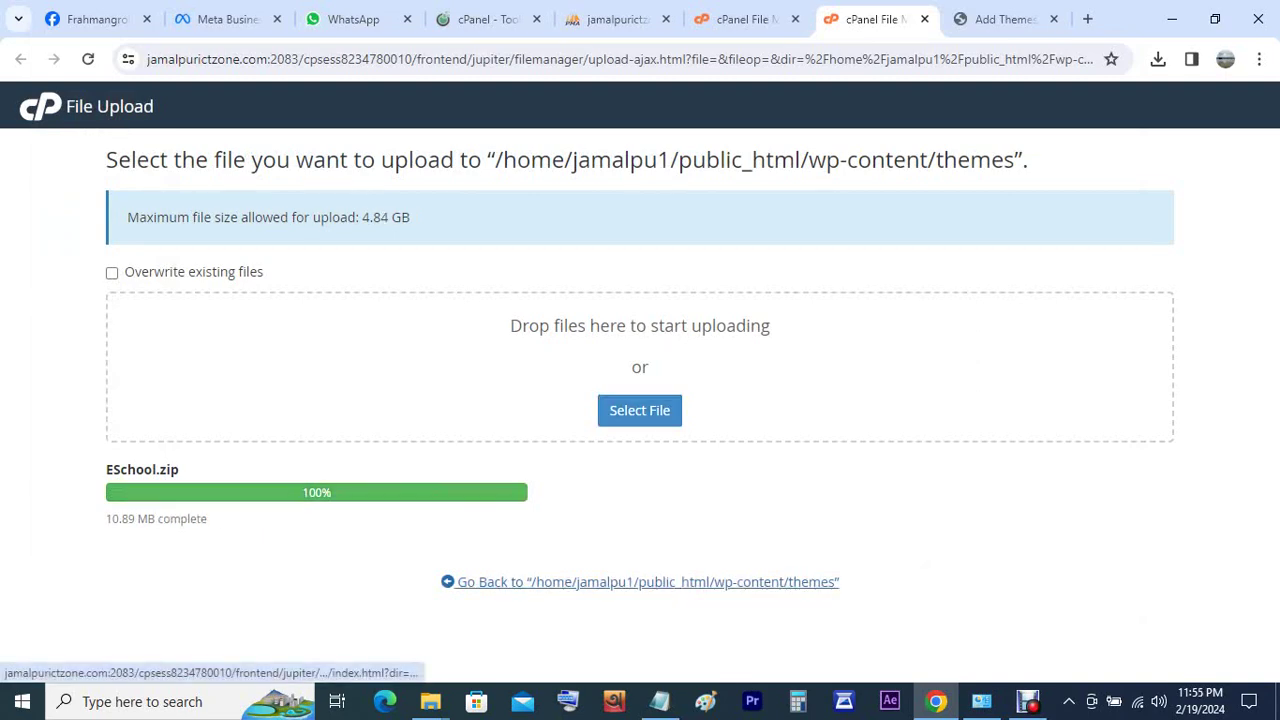
pyautogui.click(640, 581)
pyautogui.click(1004, 19)
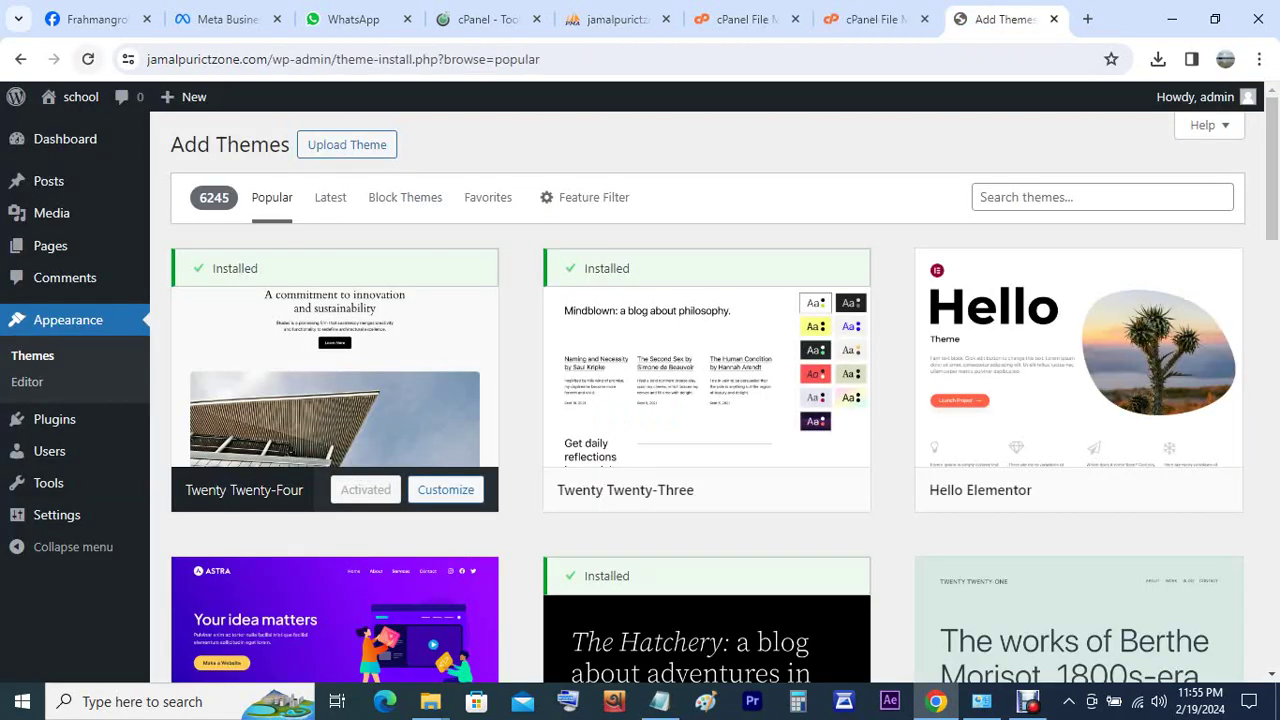
pyautogui.click(88, 59)
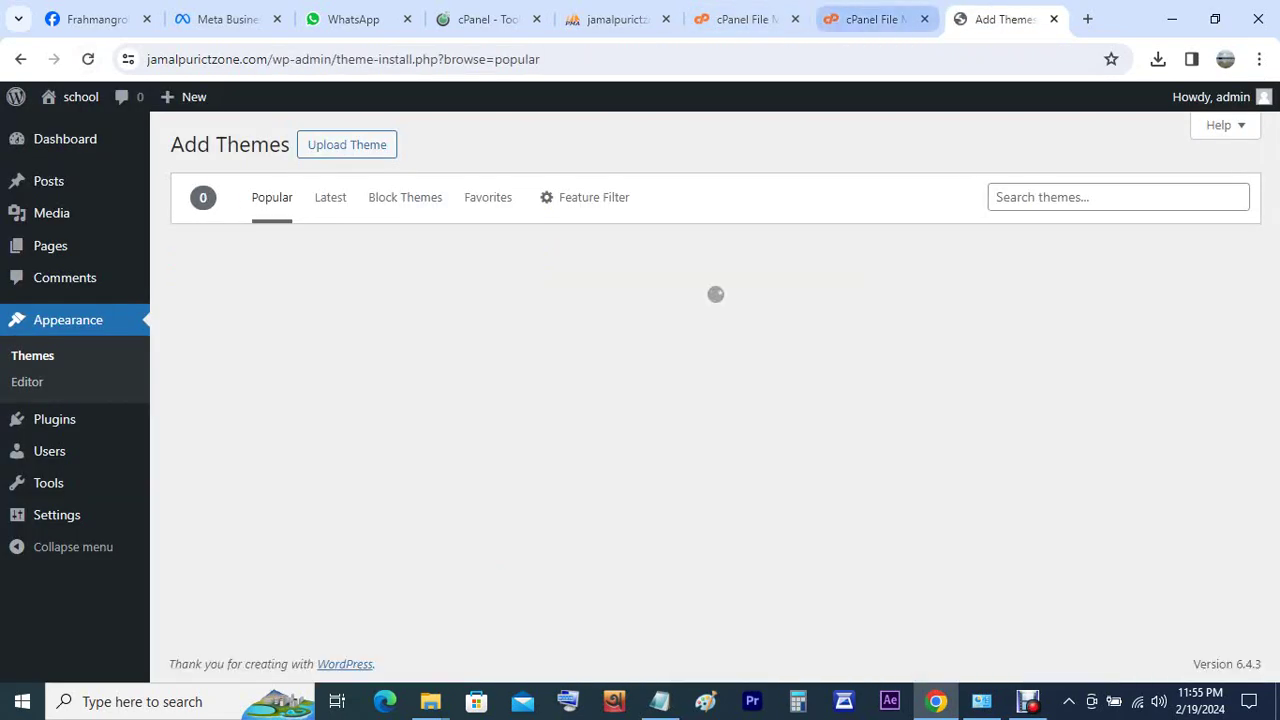
# - Back in the cPanel File Manager, extract ESchool.zip into /public_html/wp-content/themes and reload the file list
pyautogui.hotkey('ctrl', 'shift', 'Tab')
pyautogui.rightClick(382, 378)
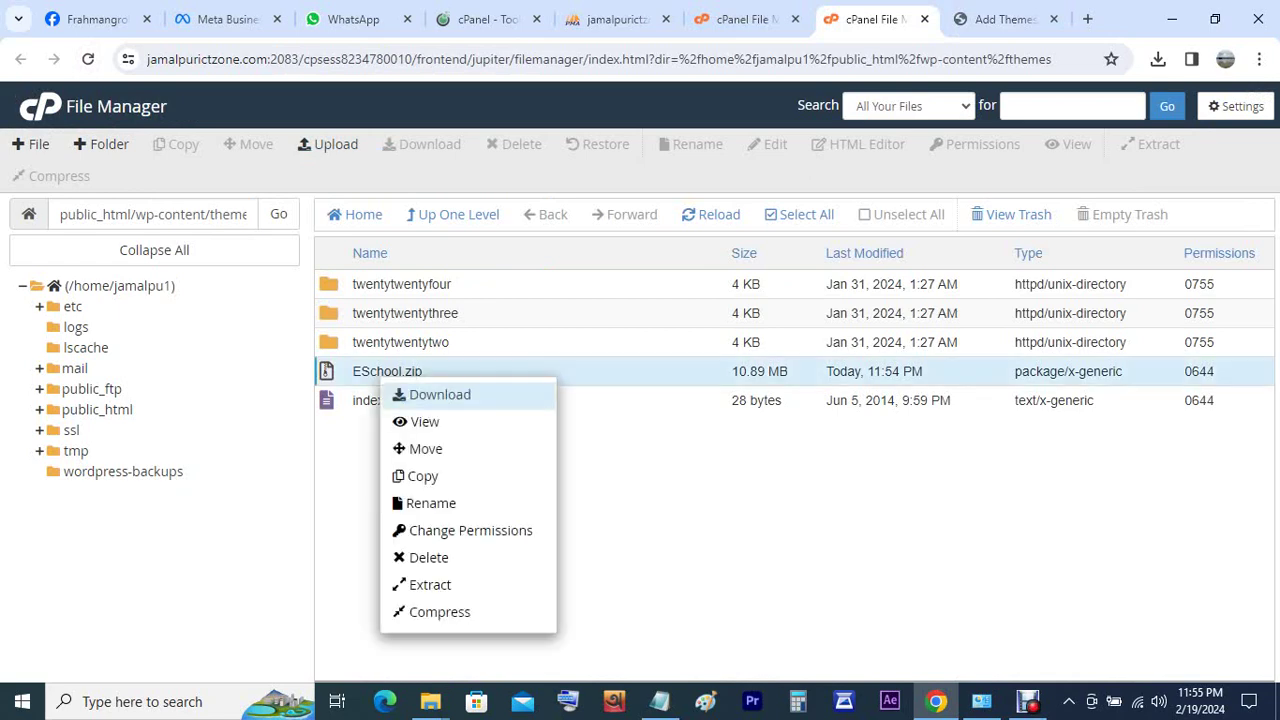
pyautogui.click(430, 585)
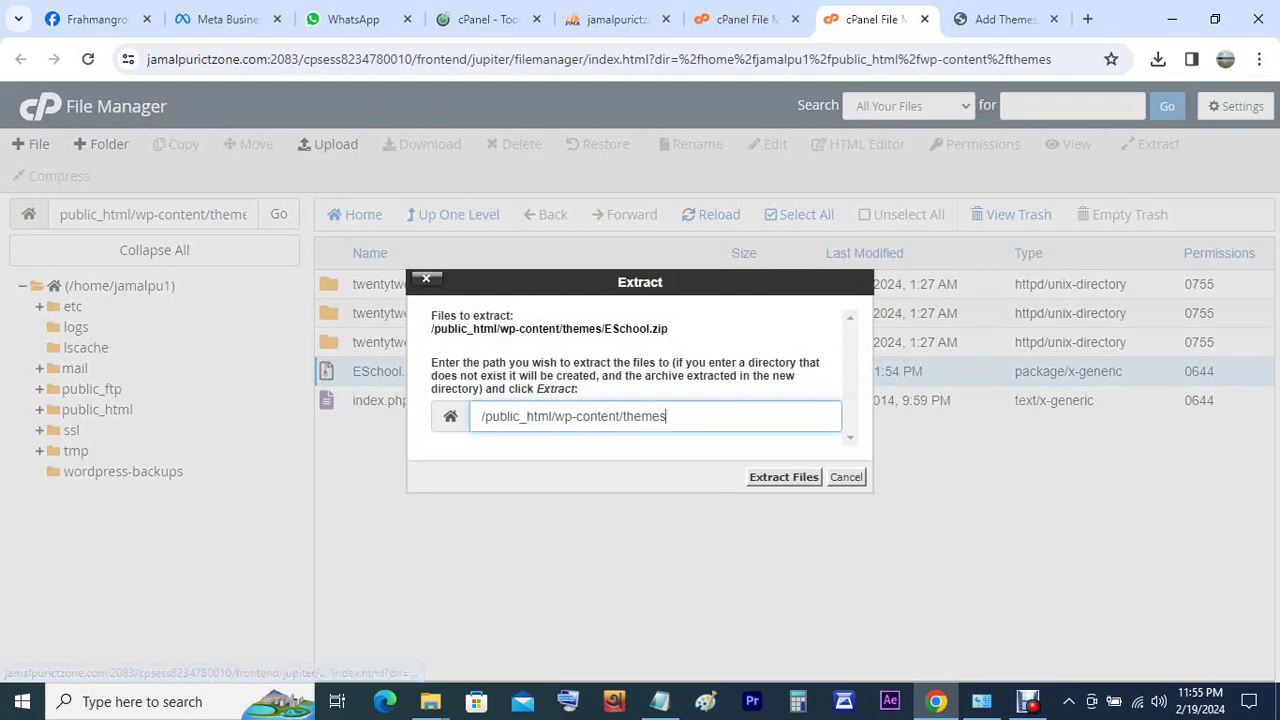
pyautogui.click(784, 477)
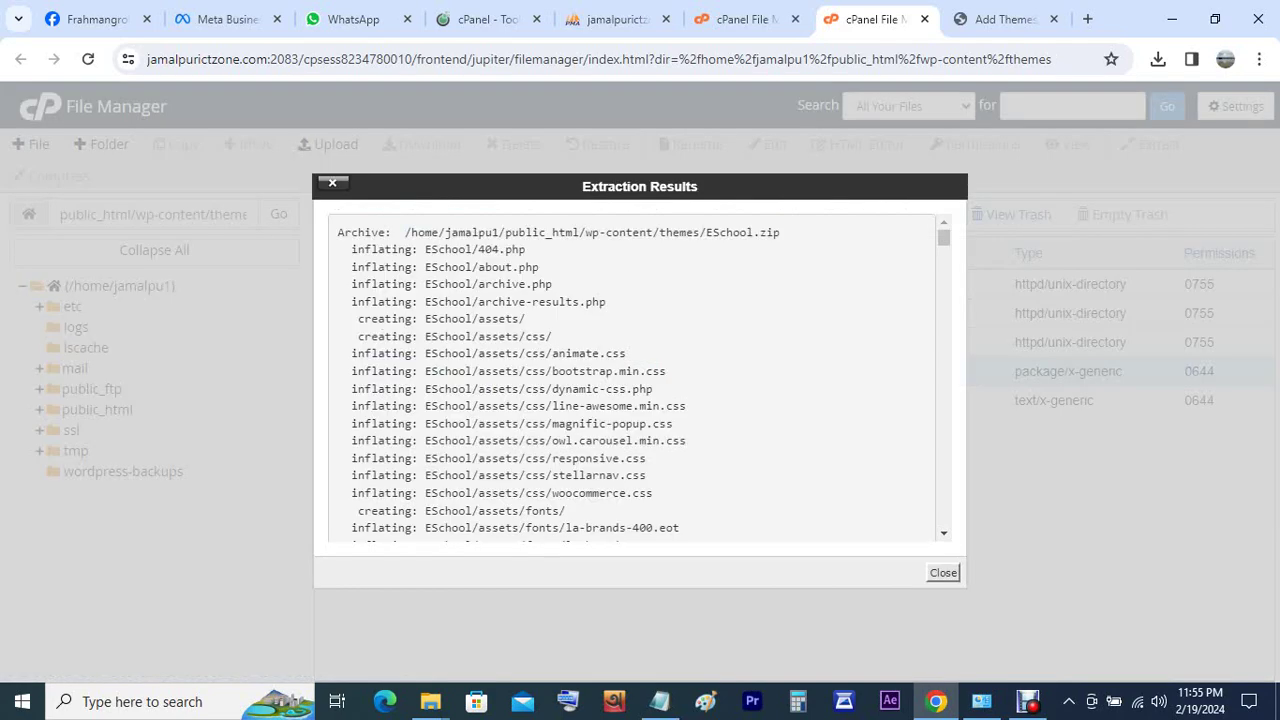
pyautogui.click(943, 572)
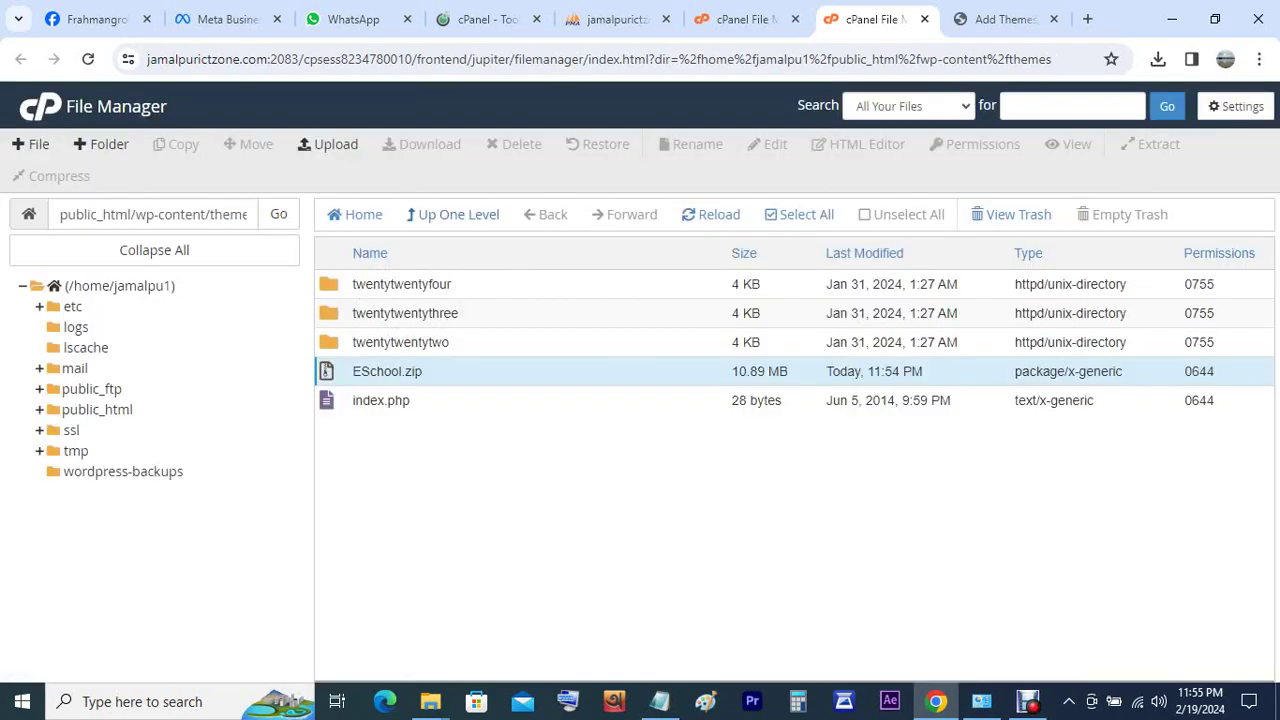
pyautogui.click(711, 215)
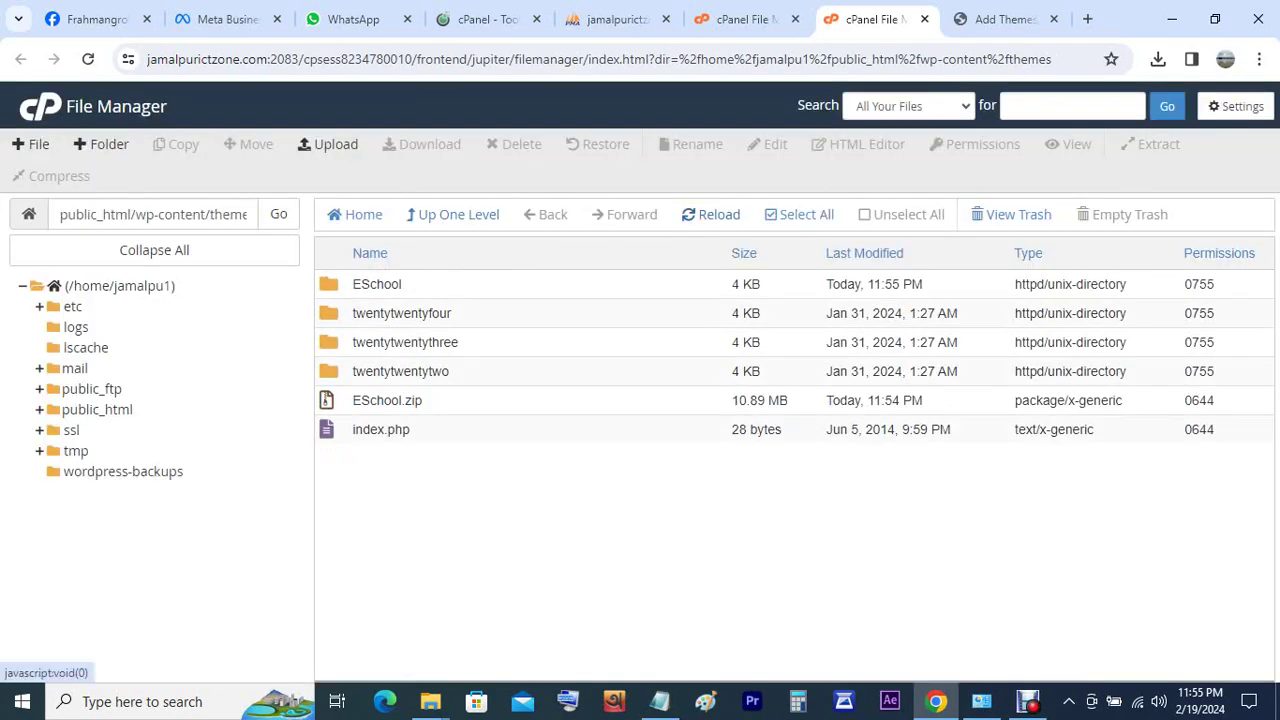
# - Switch to WordPress, reload the Add Themes page and look through it for the ESchool theme
pyautogui.click(1000, 19)
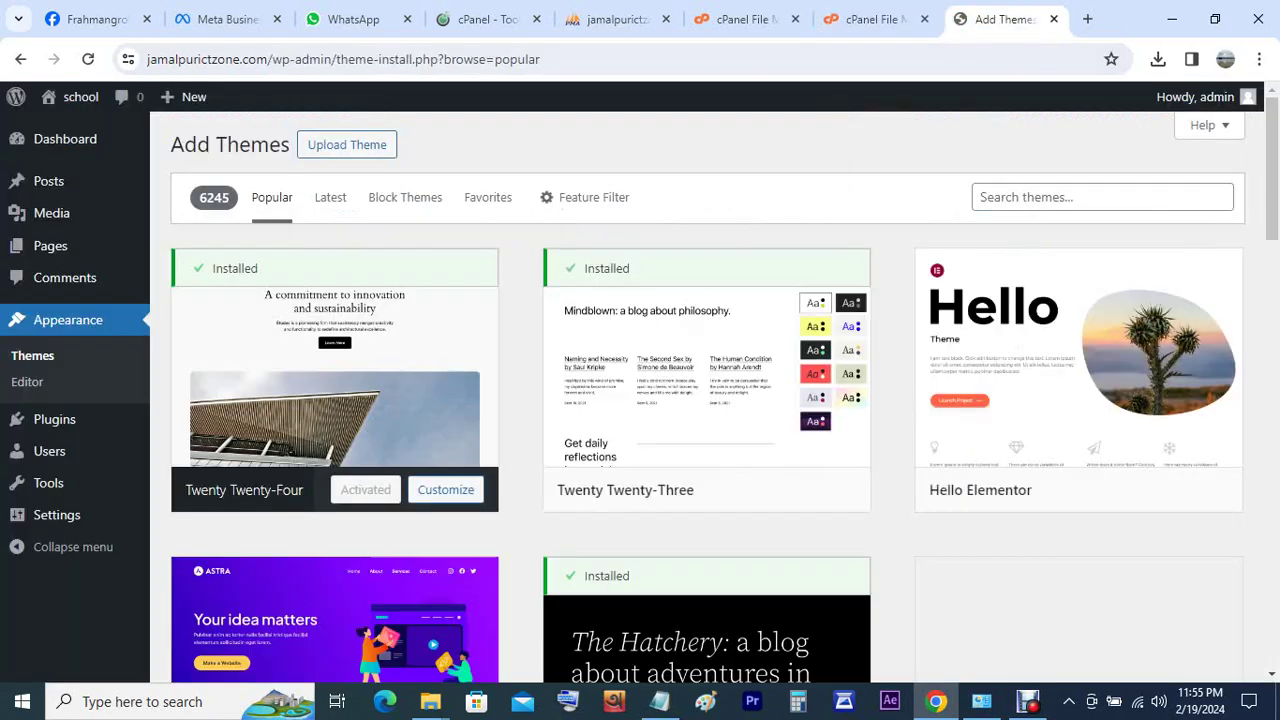
pyautogui.click(88, 59)
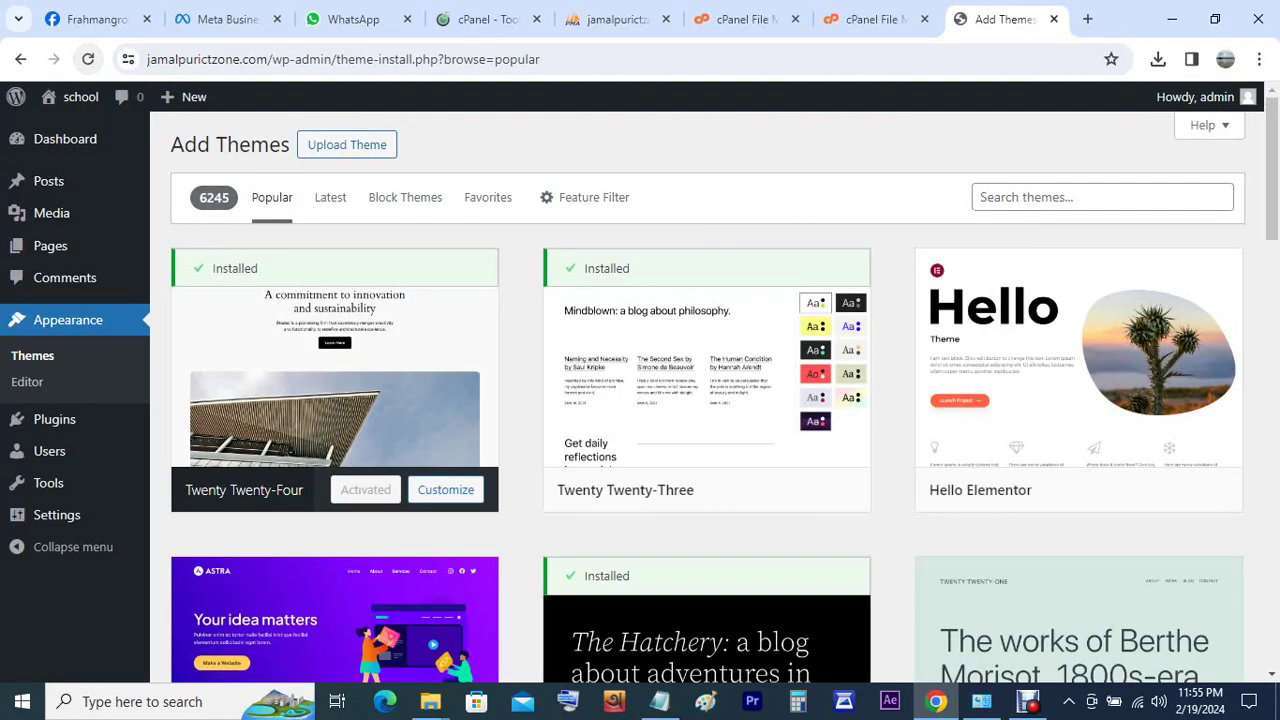
pyautogui.scroll(-2, 440, 466)
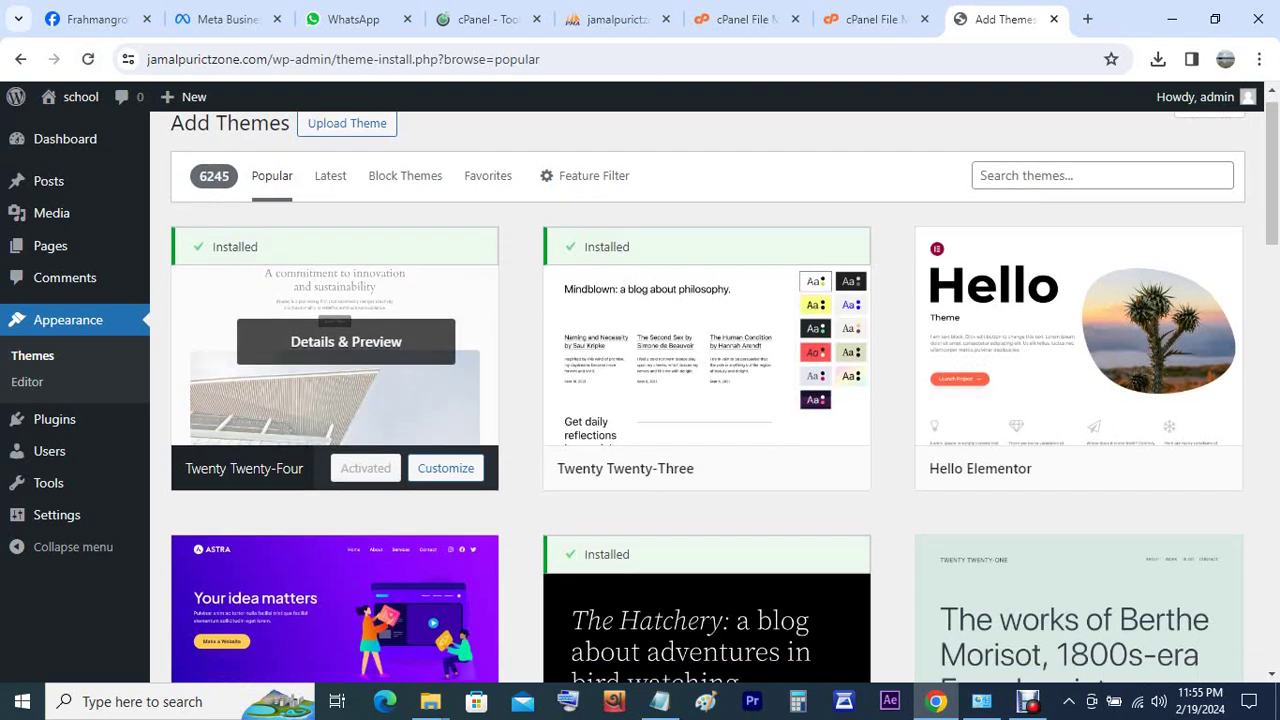
pyautogui.scroll(2, 440, 466)
pyautogui.scroll(1, 346, 603)
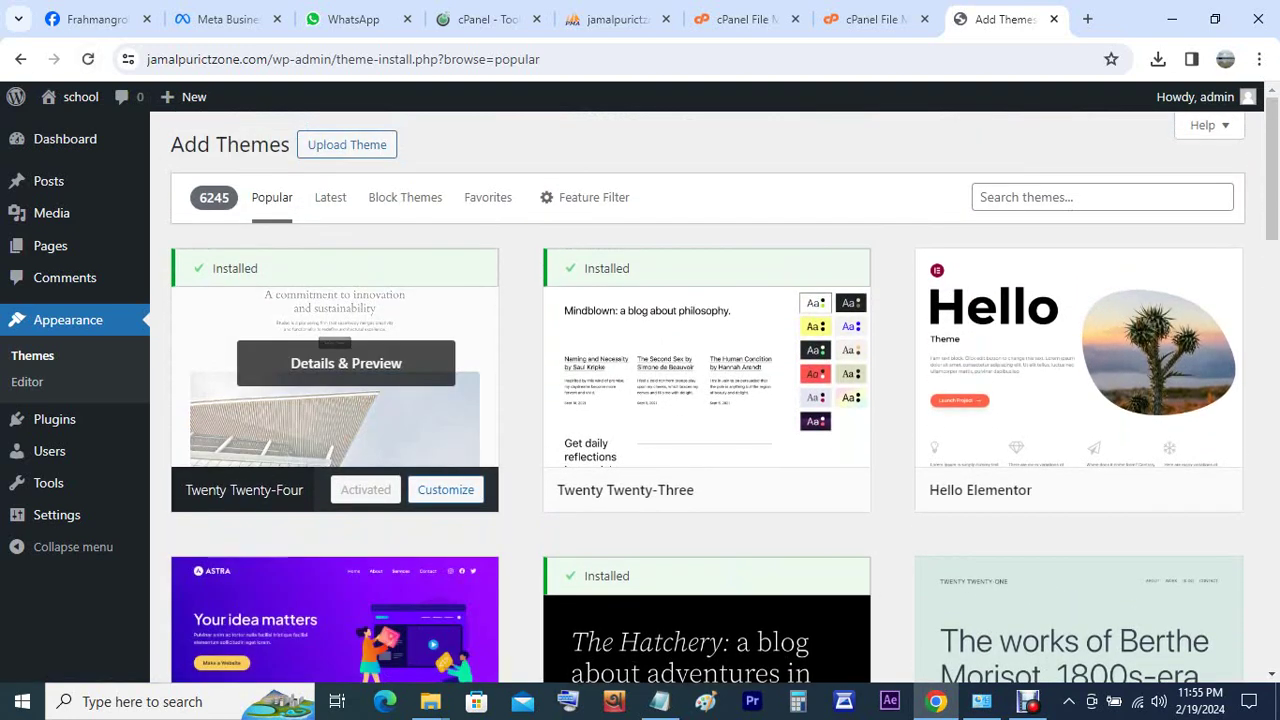
# - Reload the Add Themes page once more and check the popular themes for ESchool
pyautogui.click(88, 59)
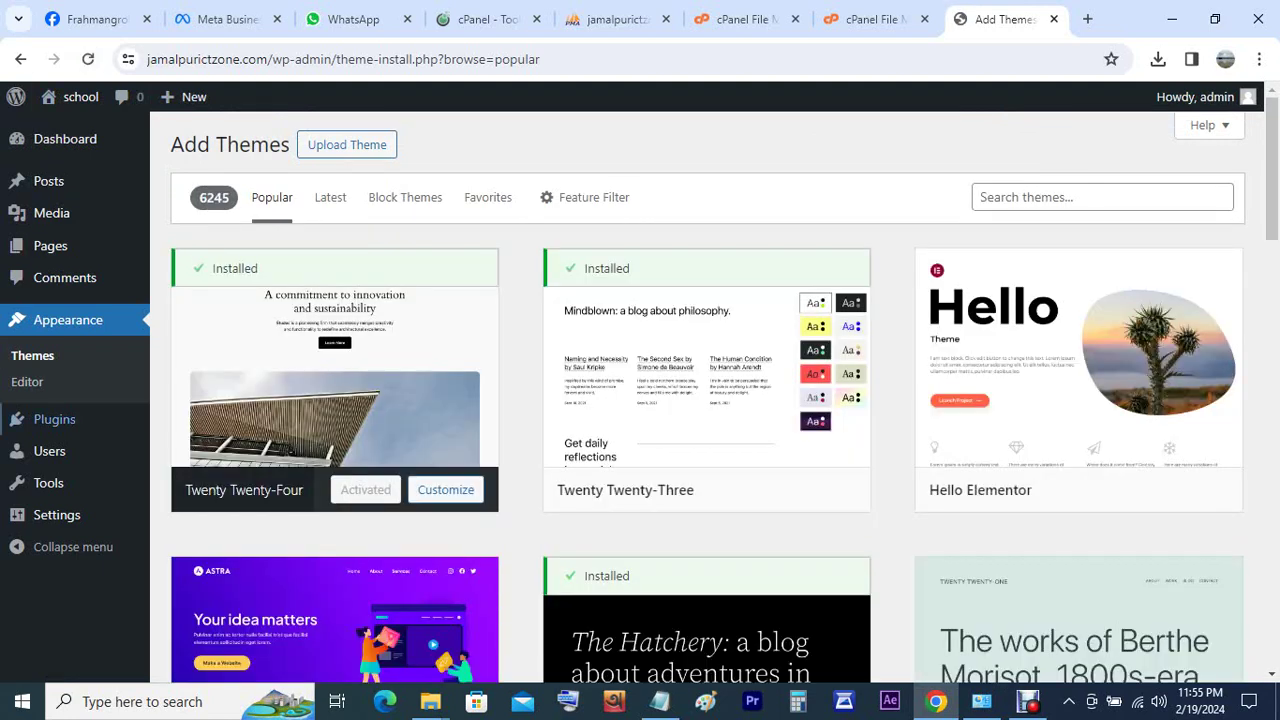
pyautogui.moveTo(700, 380)
pyautogui.scroll(-8, 706, 360)
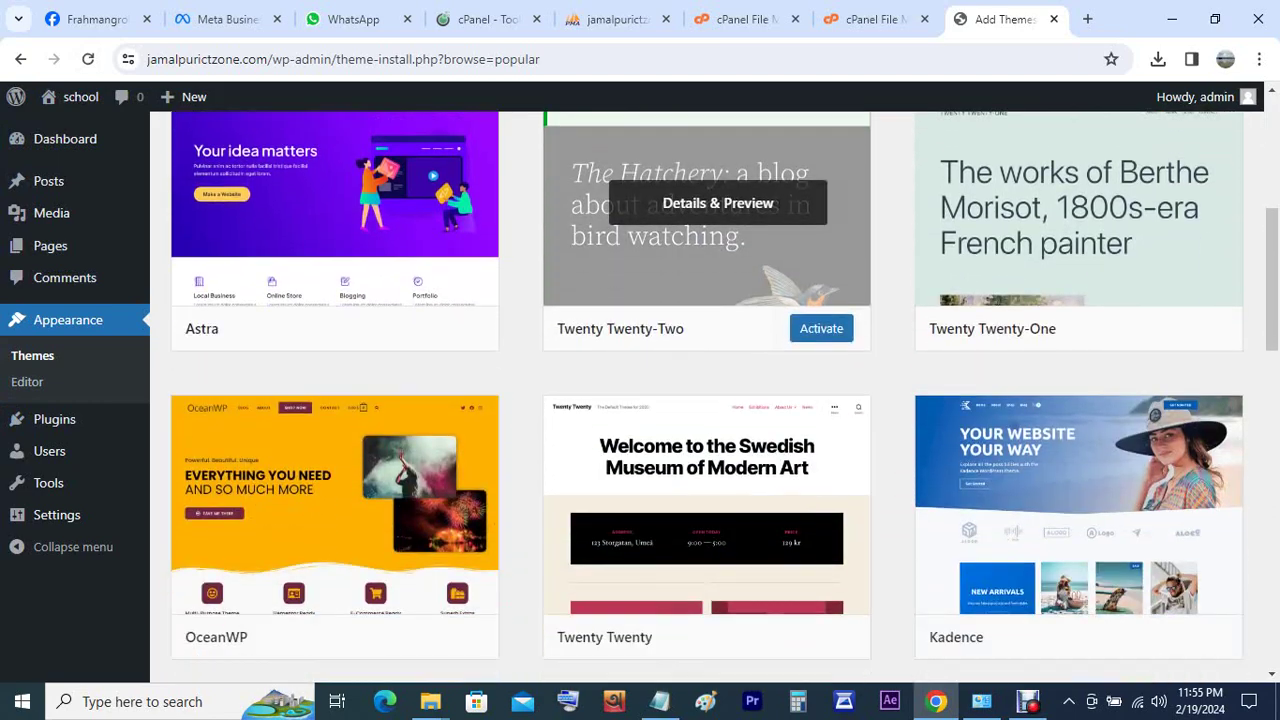
pyautogui.scroll(8, 706, 360)
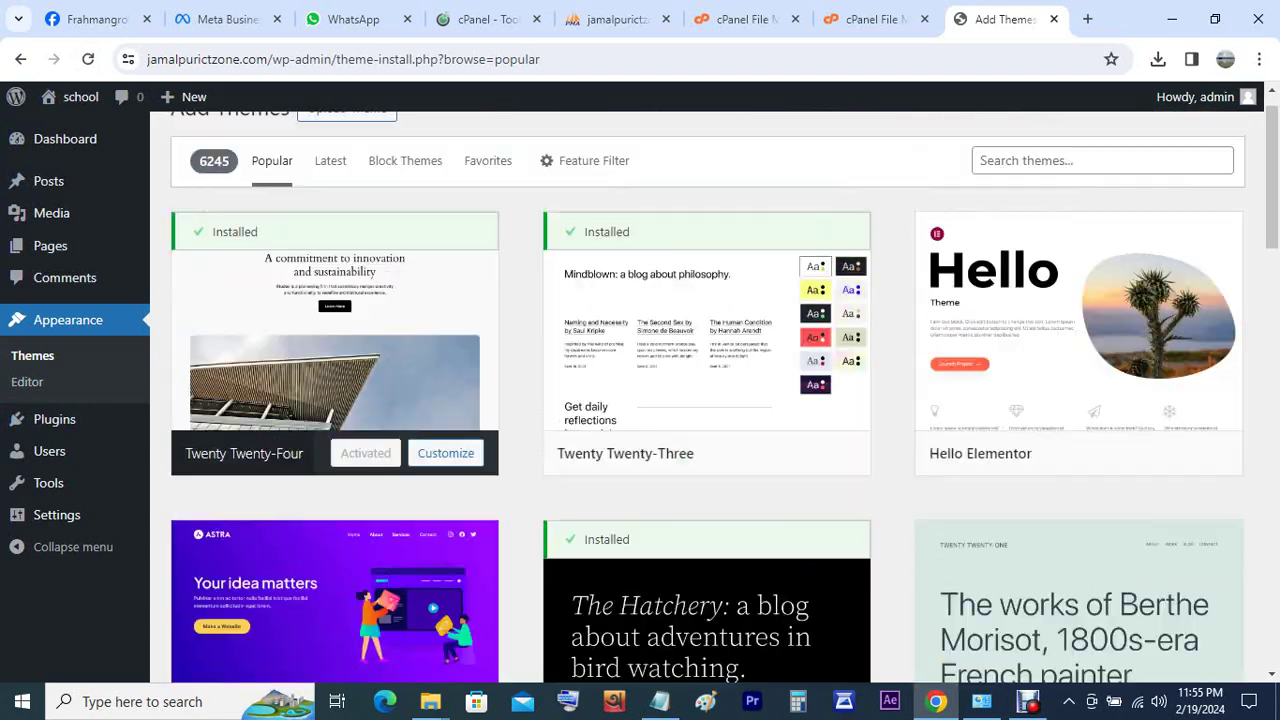
# - Switch to the cPanel File Manager, inspect the contents of the extracted ESchool folder, and return to the themes folder
pyautogui.click(874, 19)
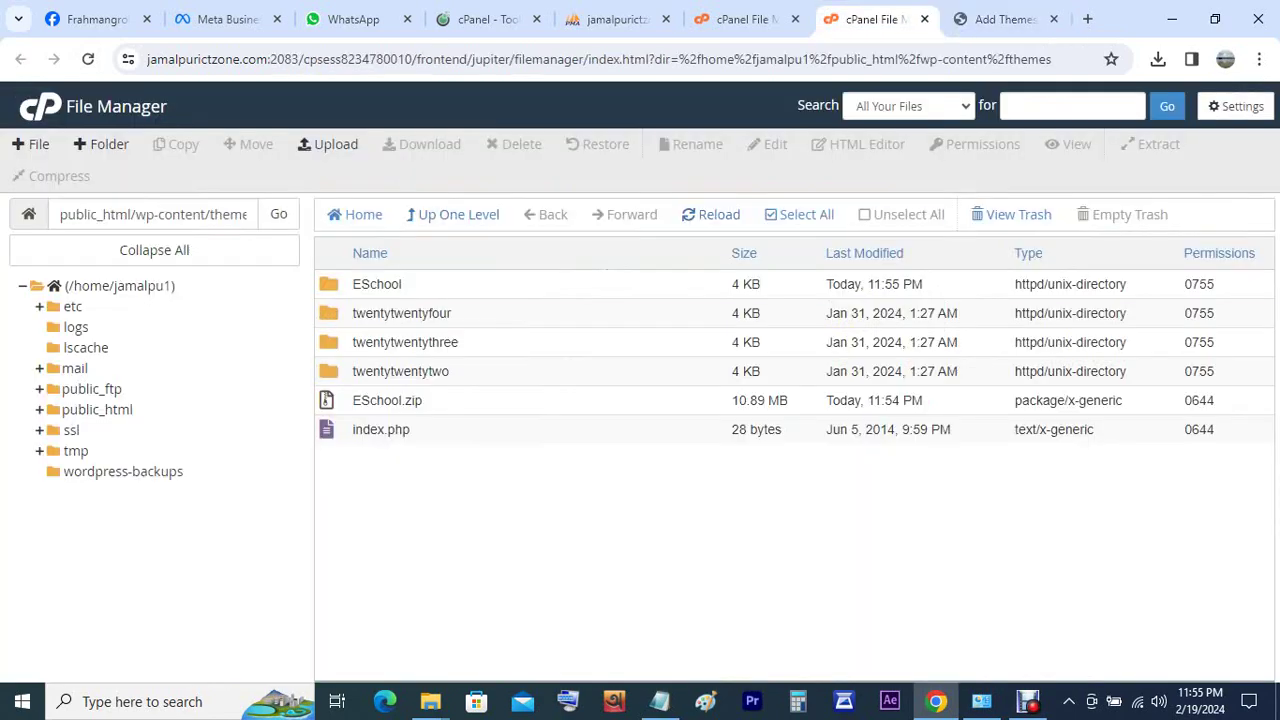
pyautogui.doubleClick(331, 284)
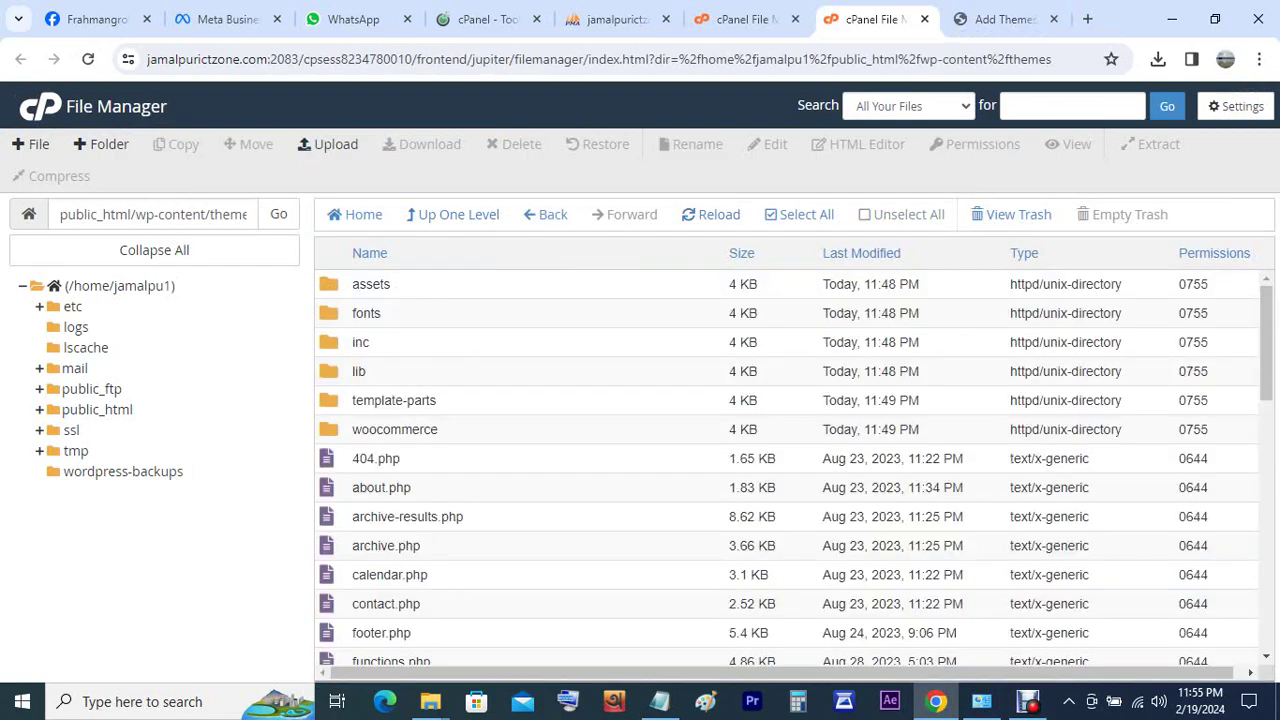
pyautogui.scroll(-7, 794, 468)
pyautogui.scroll(4, 794, 468)
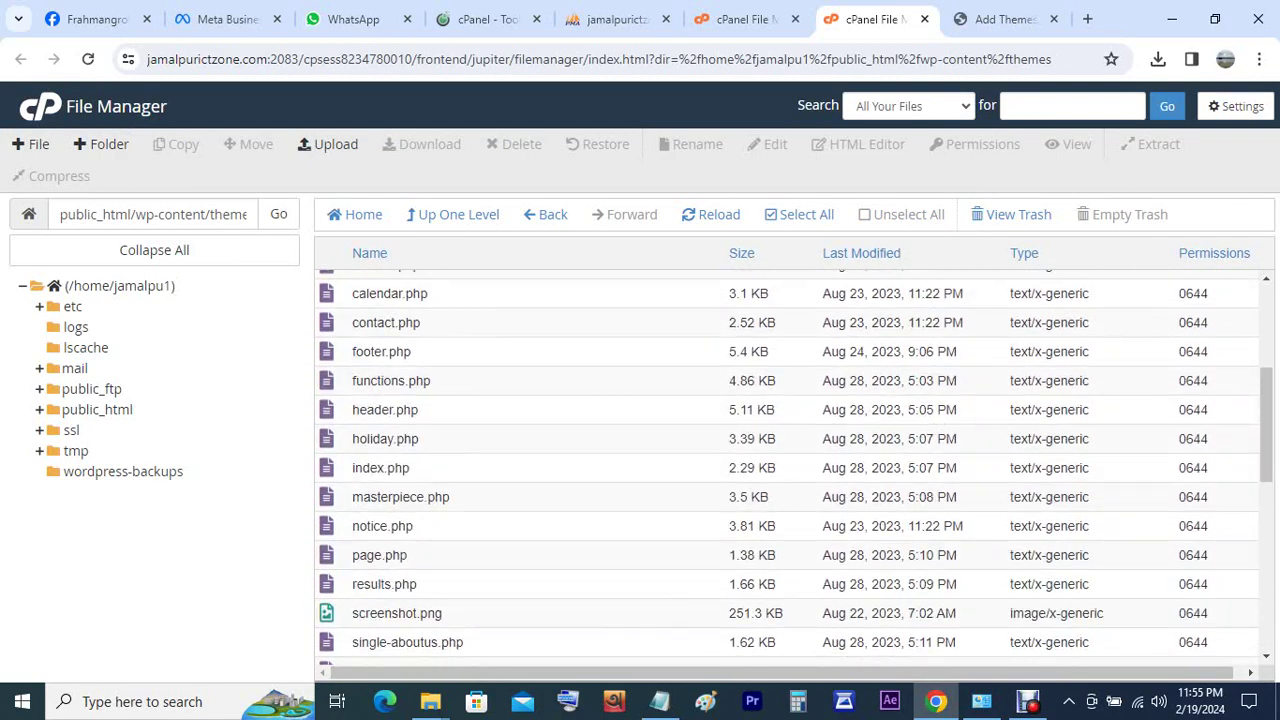
pyautogui.scroll(4, 794, 468)
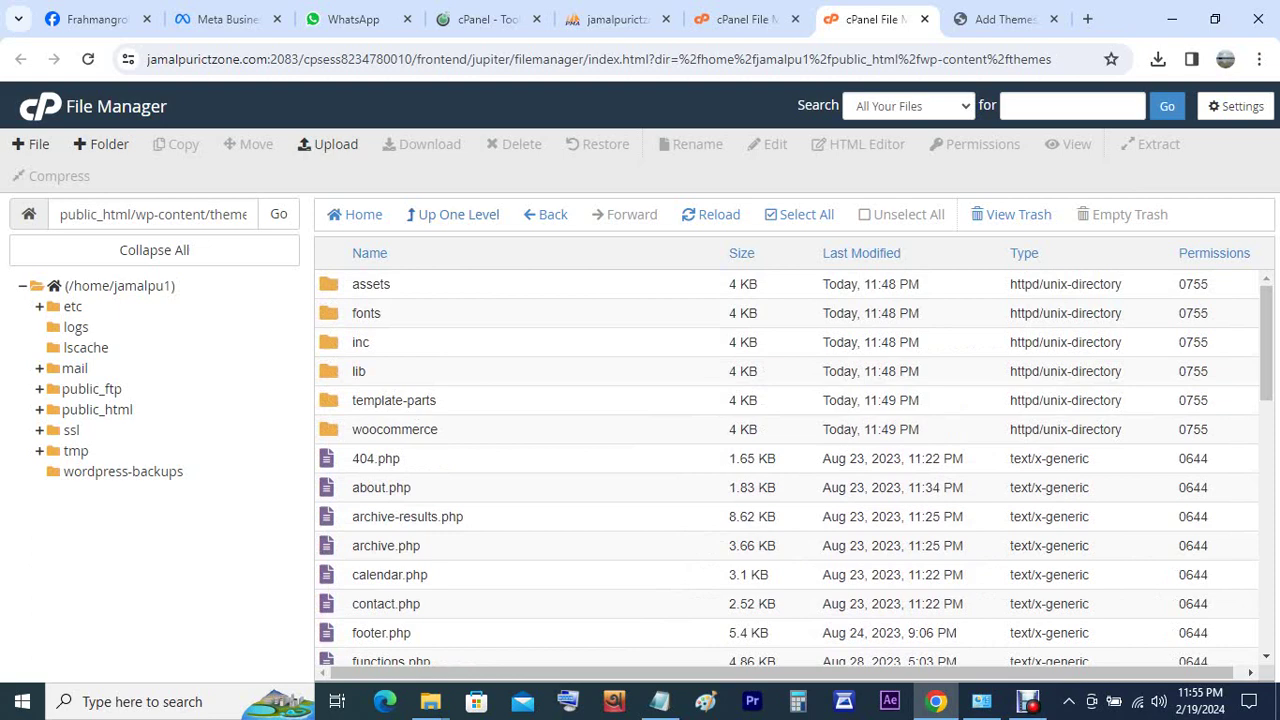
pyautogui.click(458, 215)
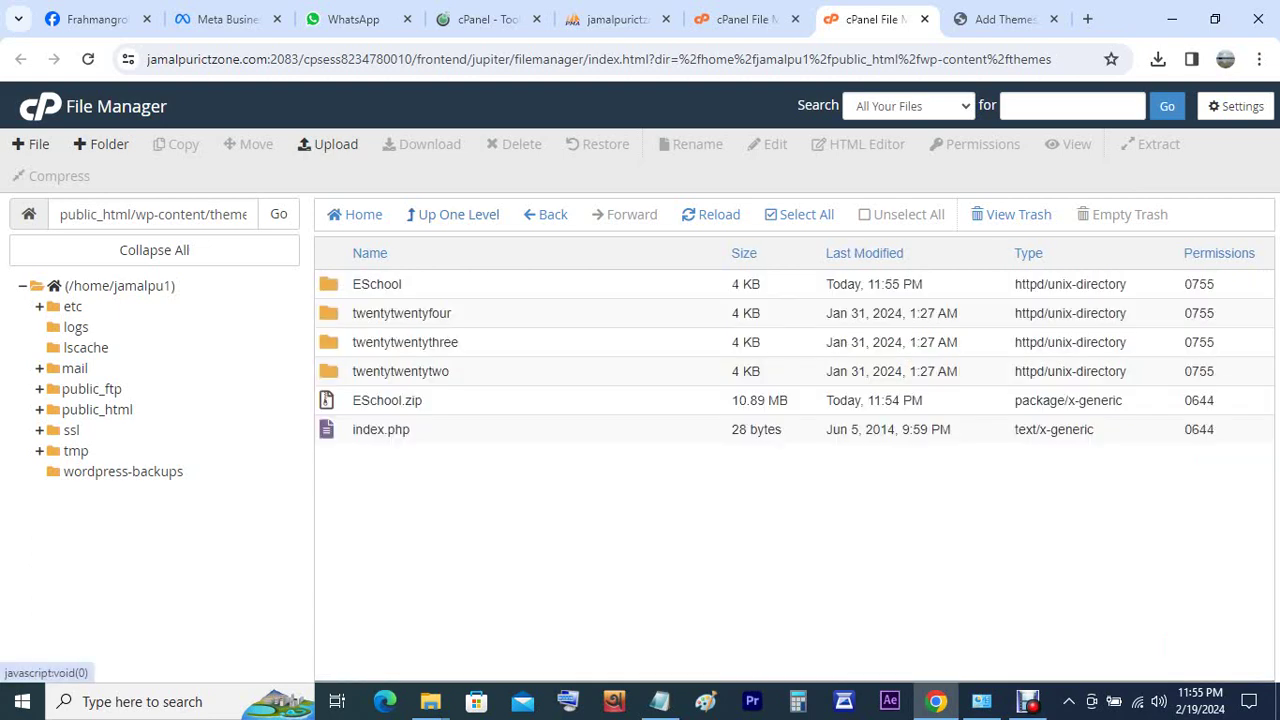
# - Switch back to WordPress, open the list of installed themes and activate the ESchool theme
pyautogui.click(1000, 19)
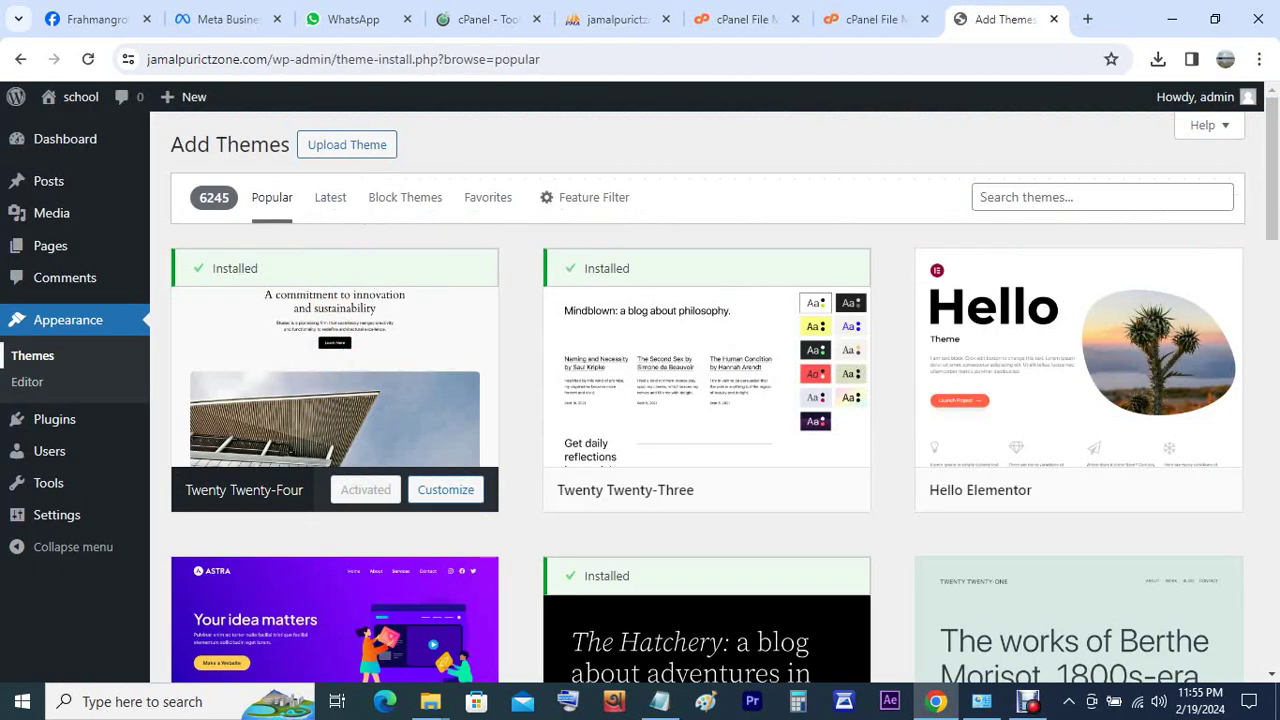
pyautogui.click(33, 356)
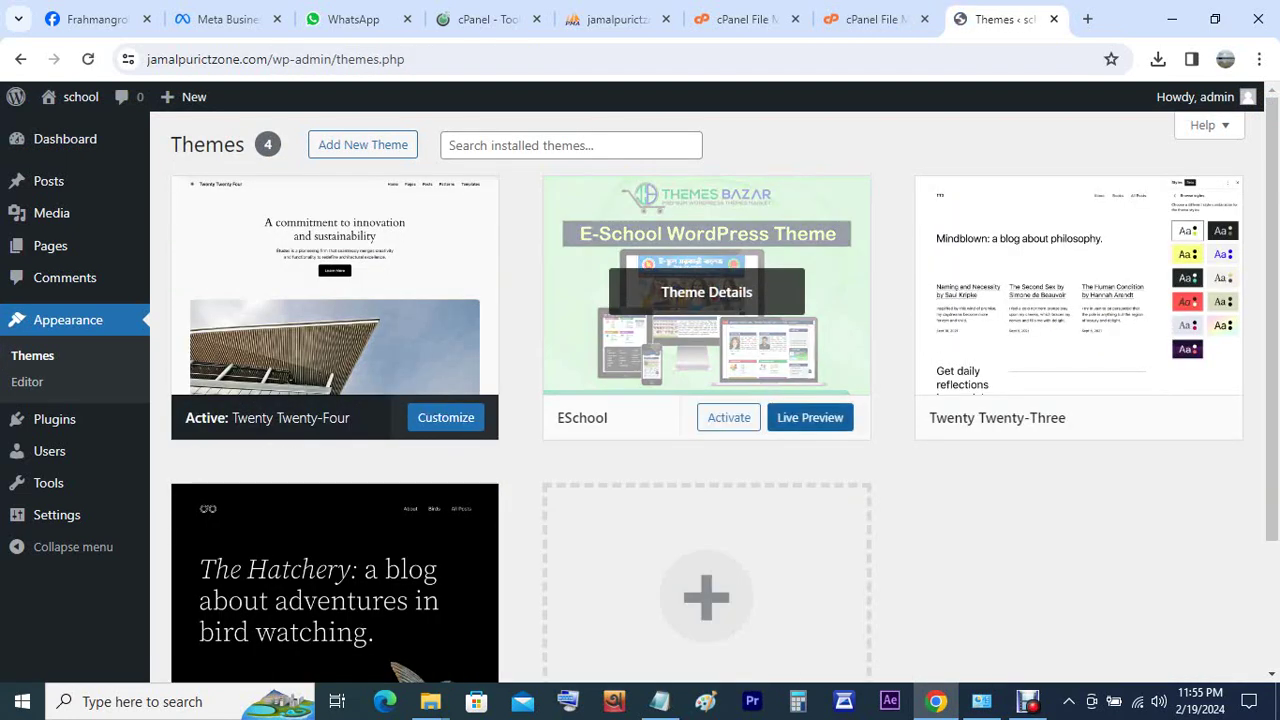
pyautogui.click(729, 417)
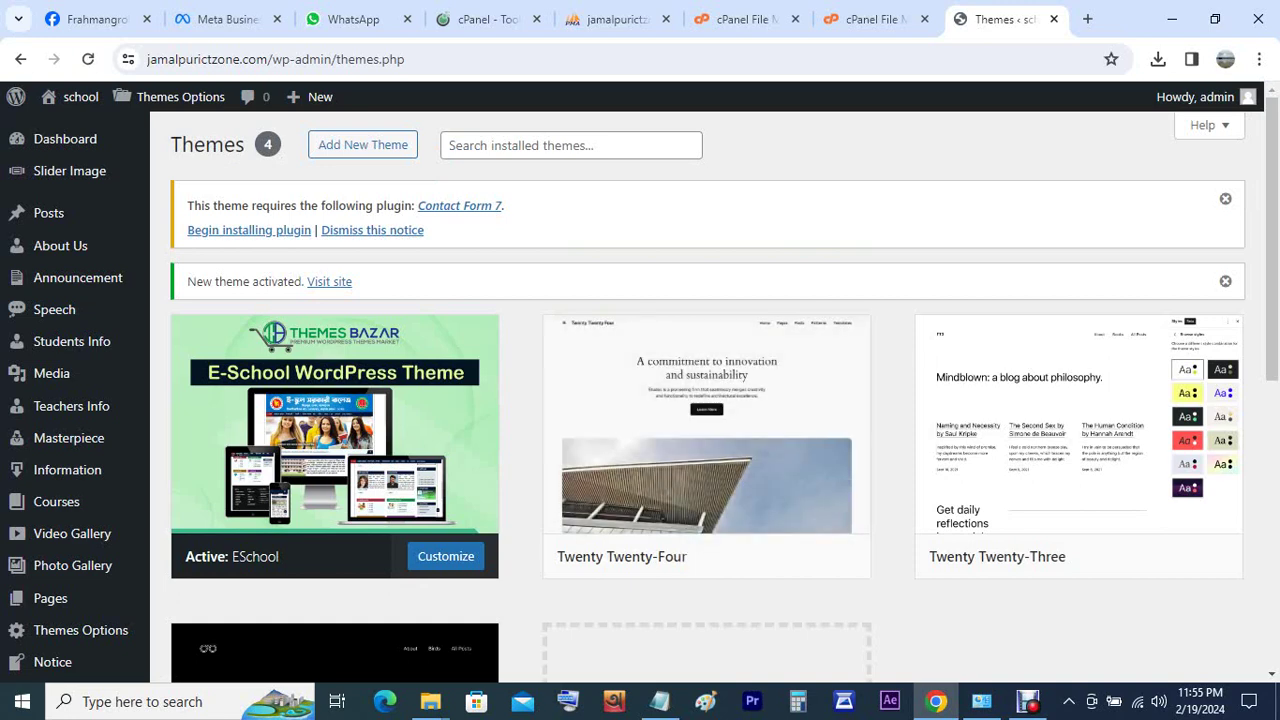
# - Install and activate Contact Form 7, the plugin required by the ESchool theme
pyautogui.click(249, 230)
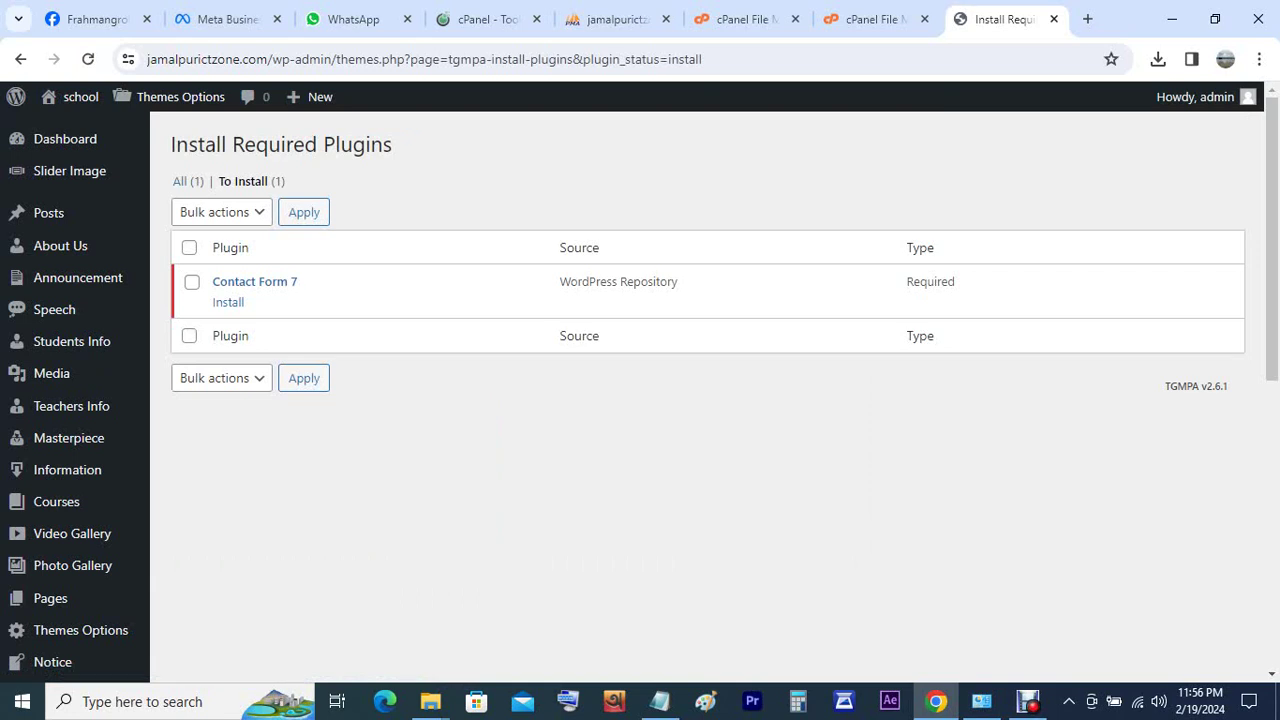
pyautogui.click(228, 302)
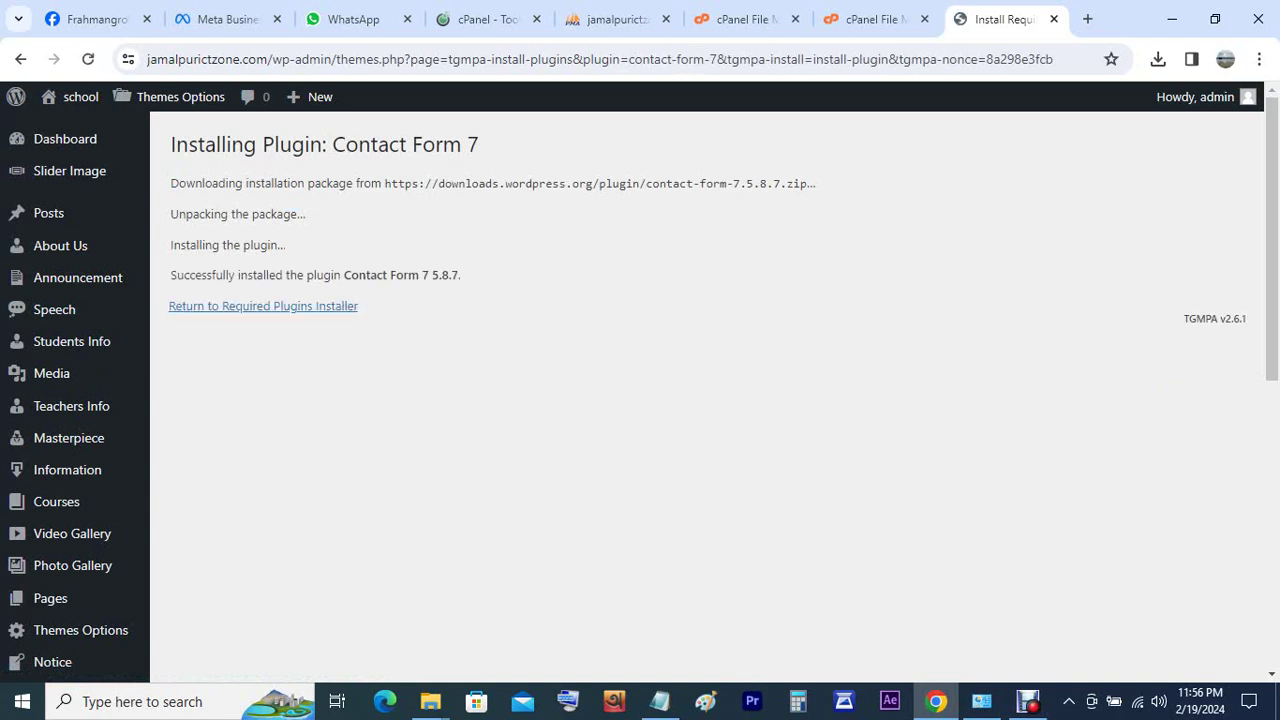
pyautogui.click(263, 306)
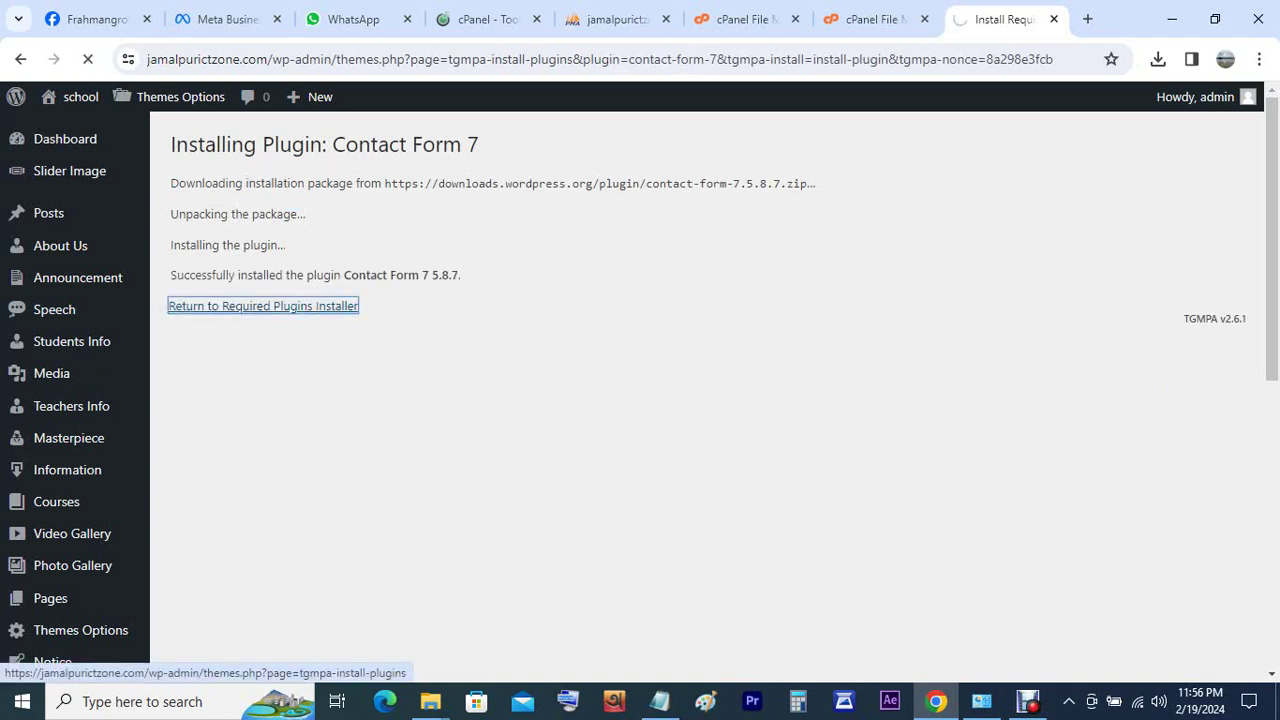
pyautogui.click(234, 302)
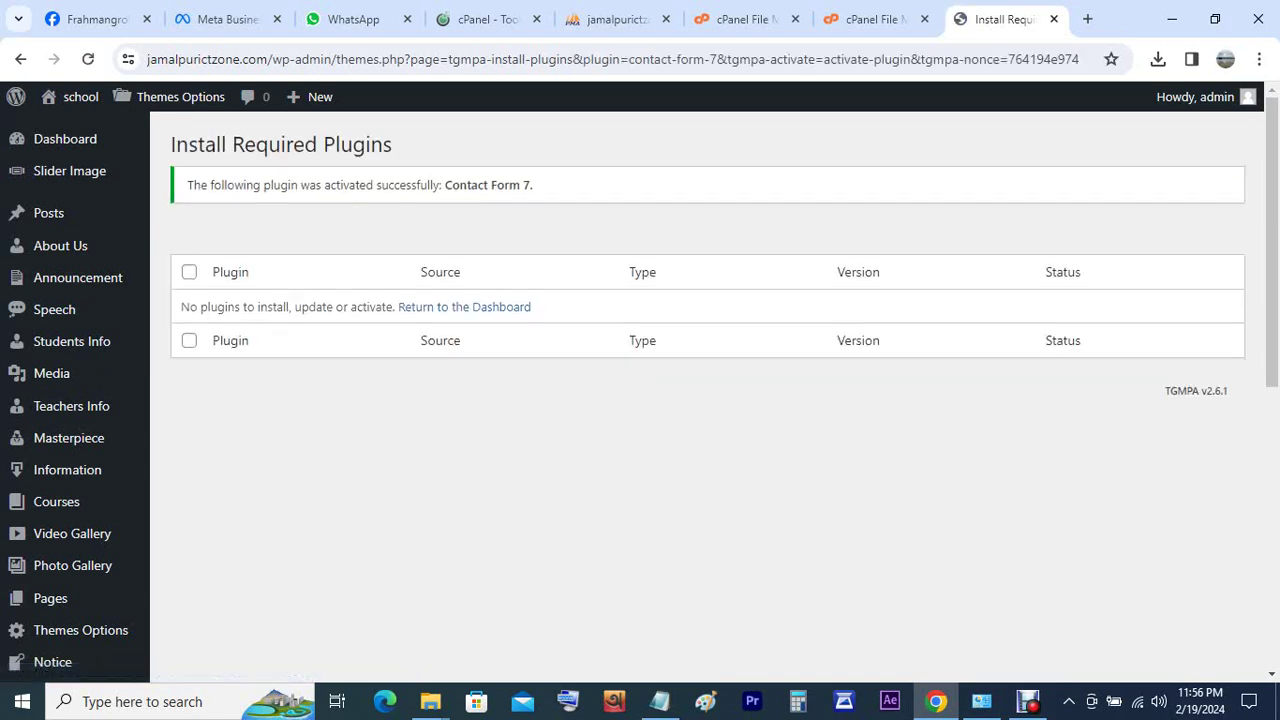
# - Open the live site in a new browser tab and look over its home page with the ESchool theme
pyautogui.moveTo(80, 97)
pyautogui.rightClick(65, 129)
pyautogui.click(112, 140)
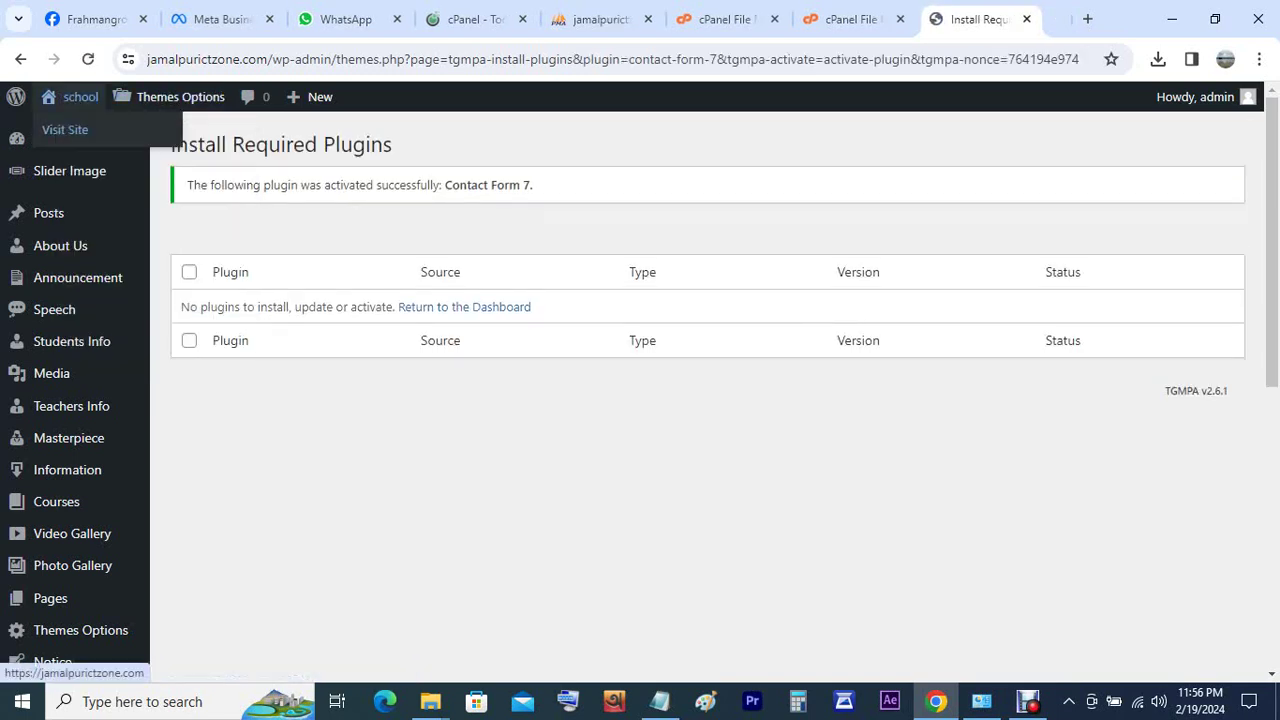
pyautogui.click(1005, 19)
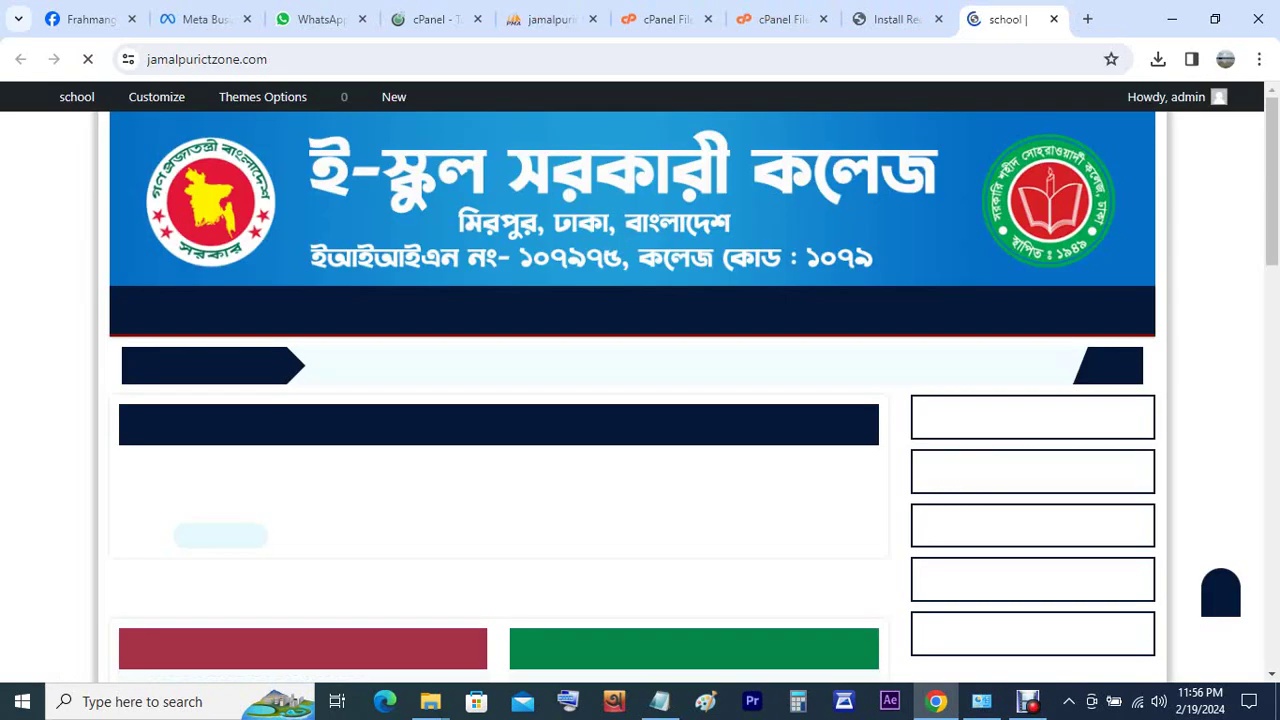
pyautogui.scroll(-15, 640, 400)
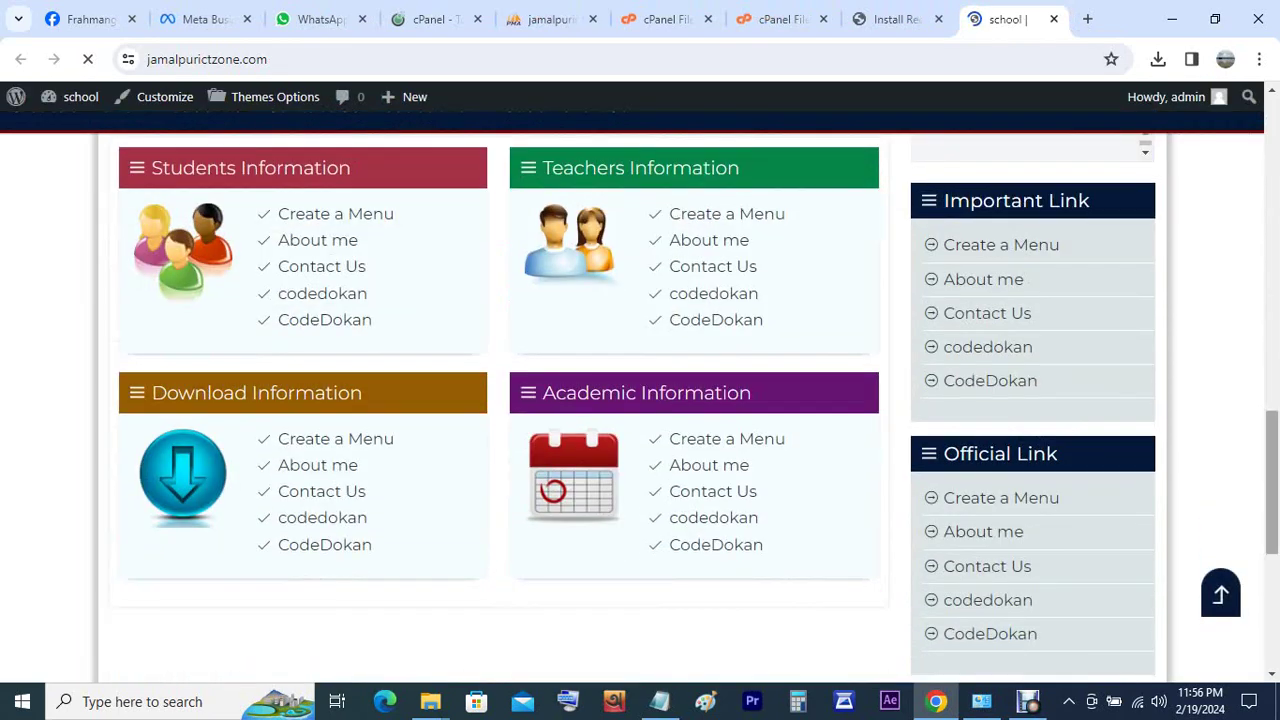
pyautogui.moveTo(1272, 482); pyautogui.dragTo(1272, 168)
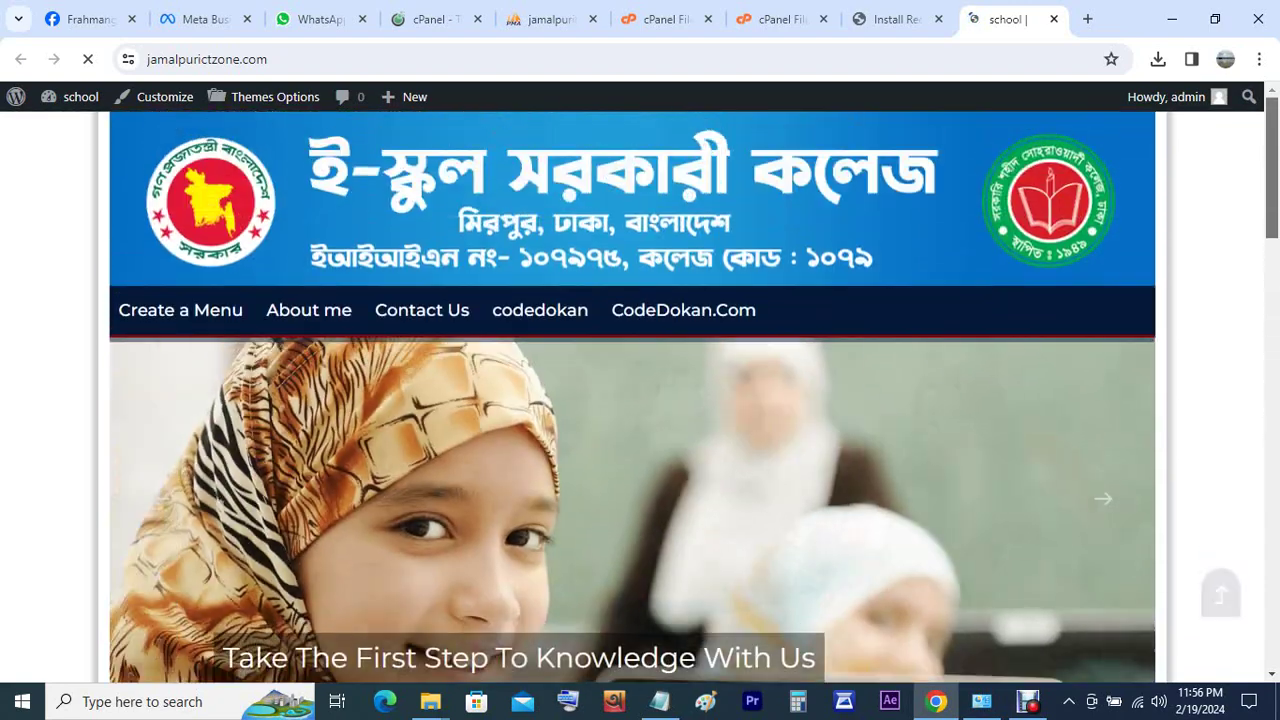
pyautogui.click(1027, 702)
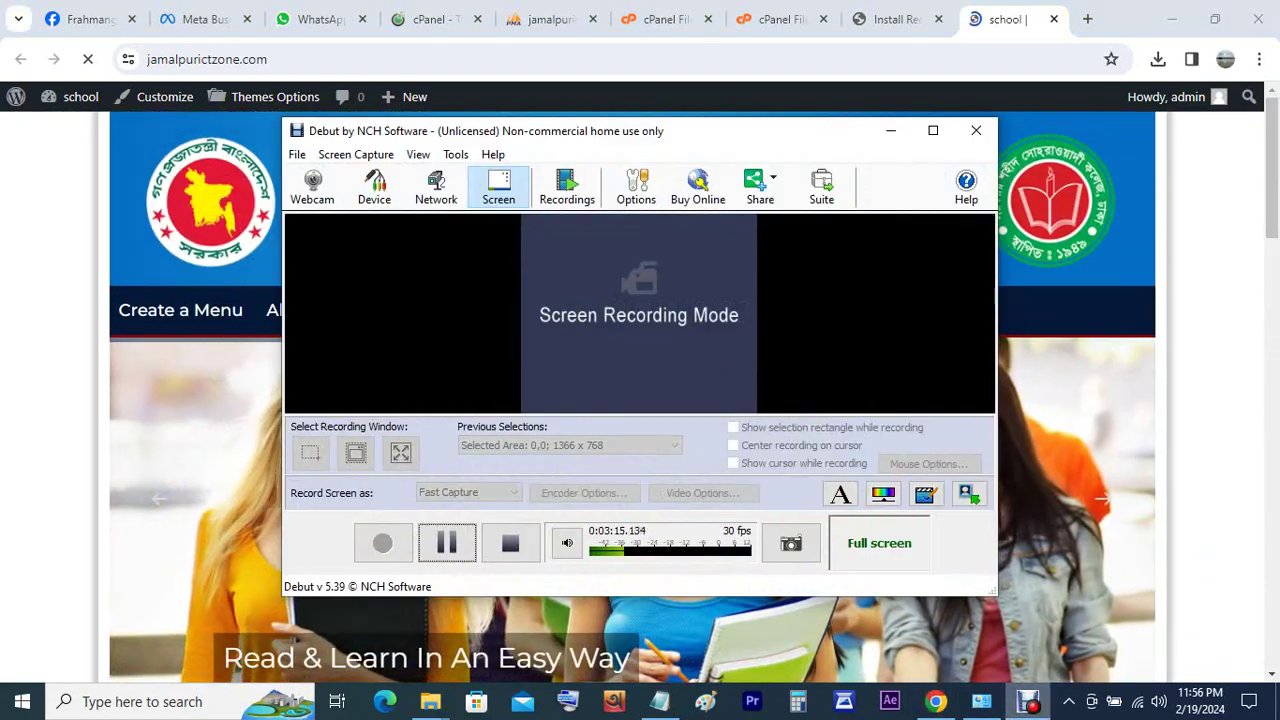